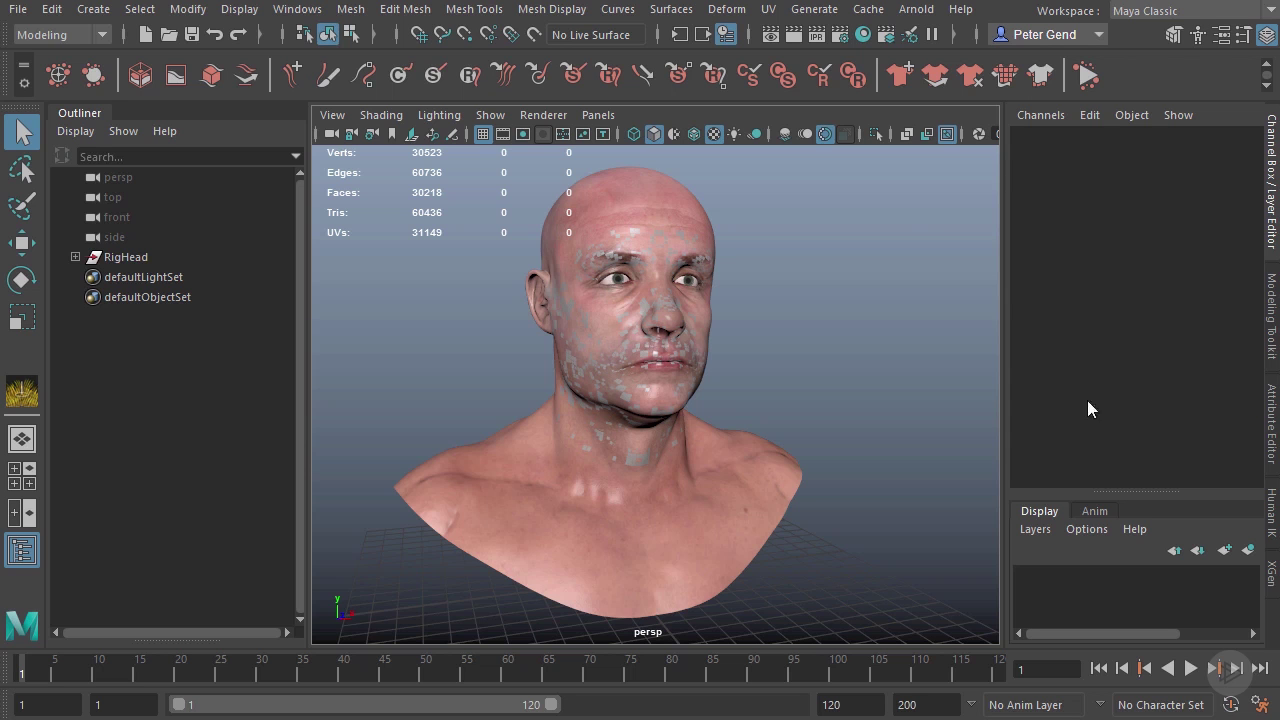
Expand the RigHead group and examine the BeardGeo, EyebrowGeo and Head_Model meshes in the viewport.
{"action": "right_click_drag", "start_coordinate": [750, 348], "coordinate": [791, 344], "text": "alt"}
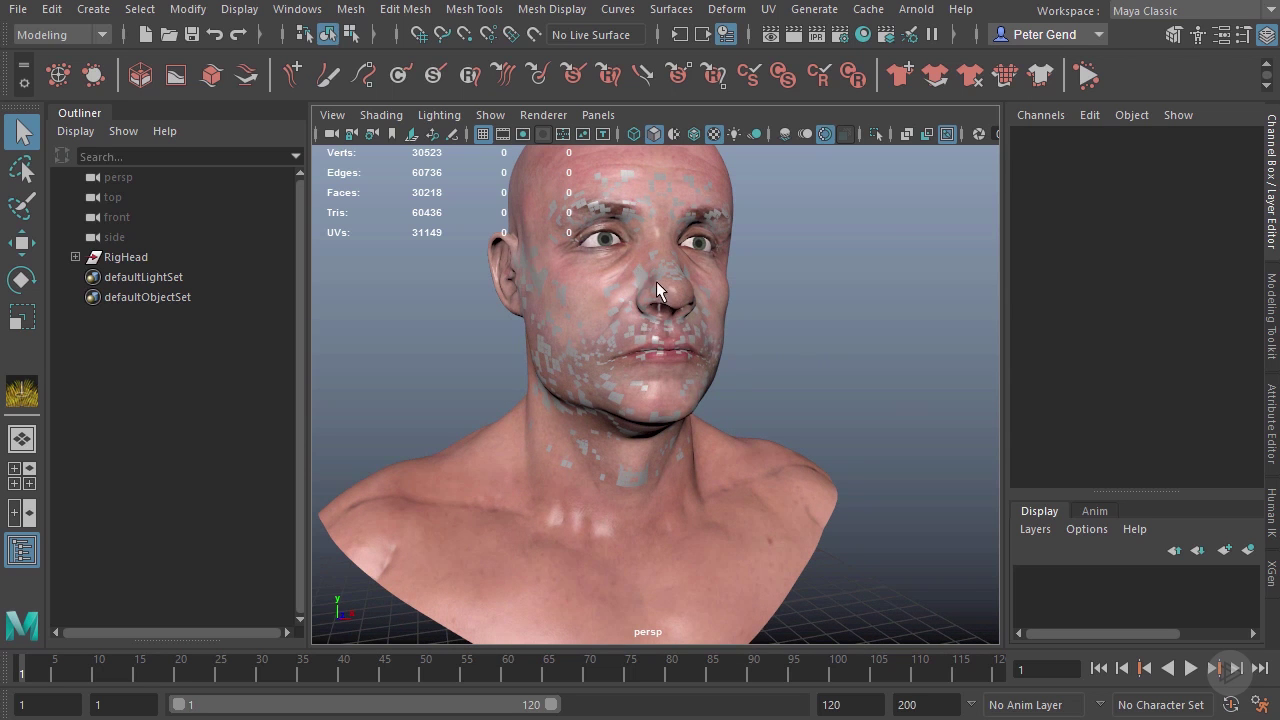
{"action": "left_click", "coordinate": [75, 257]}
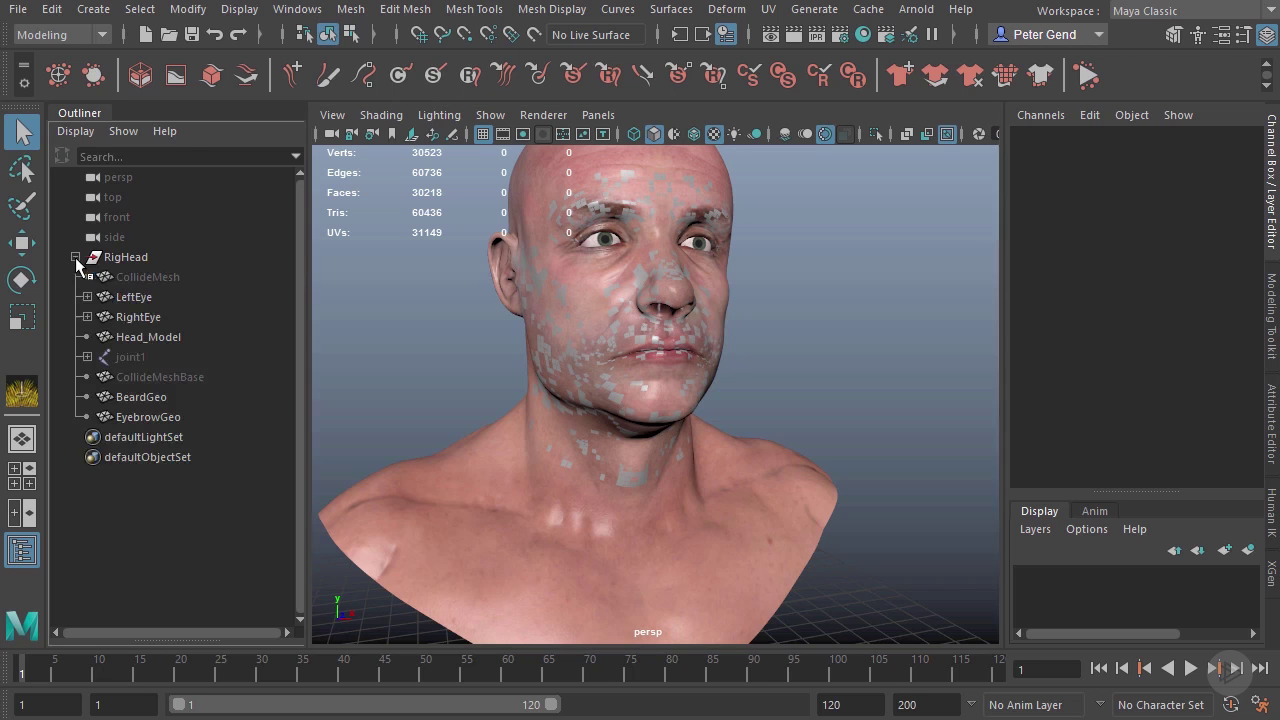
{"action": "left_click", "coordinate": [142, 397]}
{"action": "left_click", "coordinate": [142, 412], "text": "shift"}
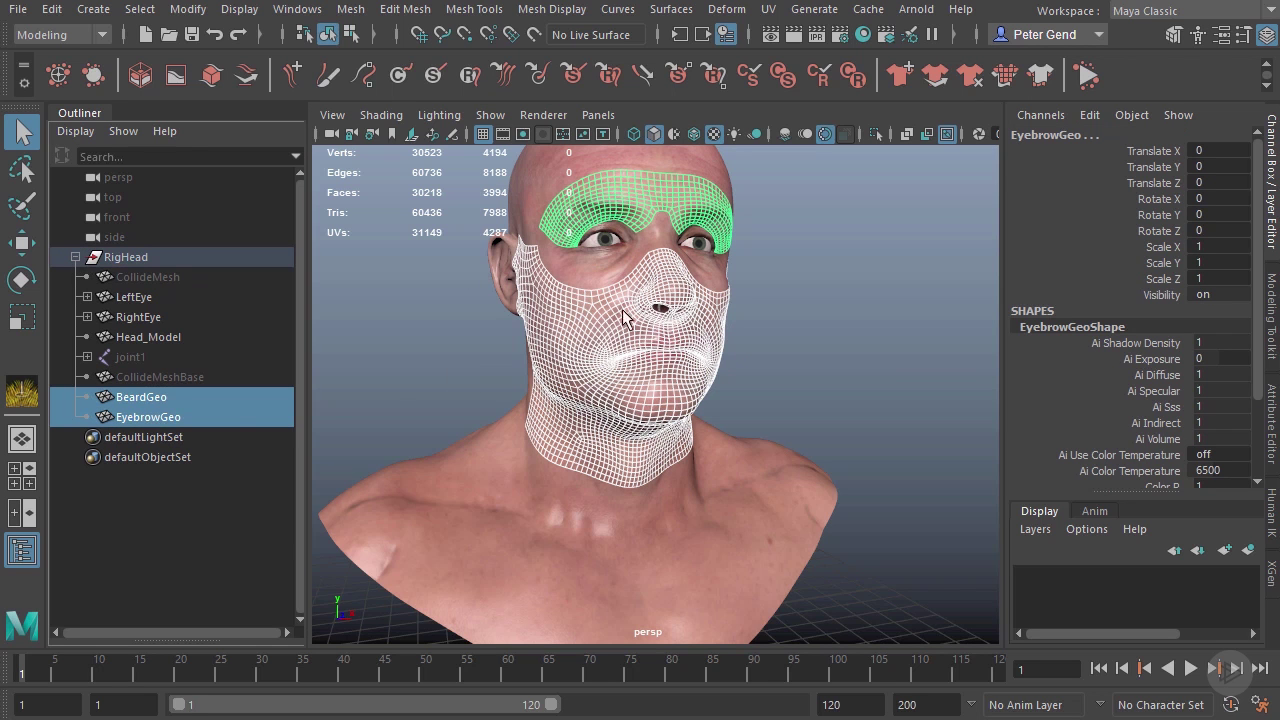
{"action": "left_click", "coordinate": [710, 520]}
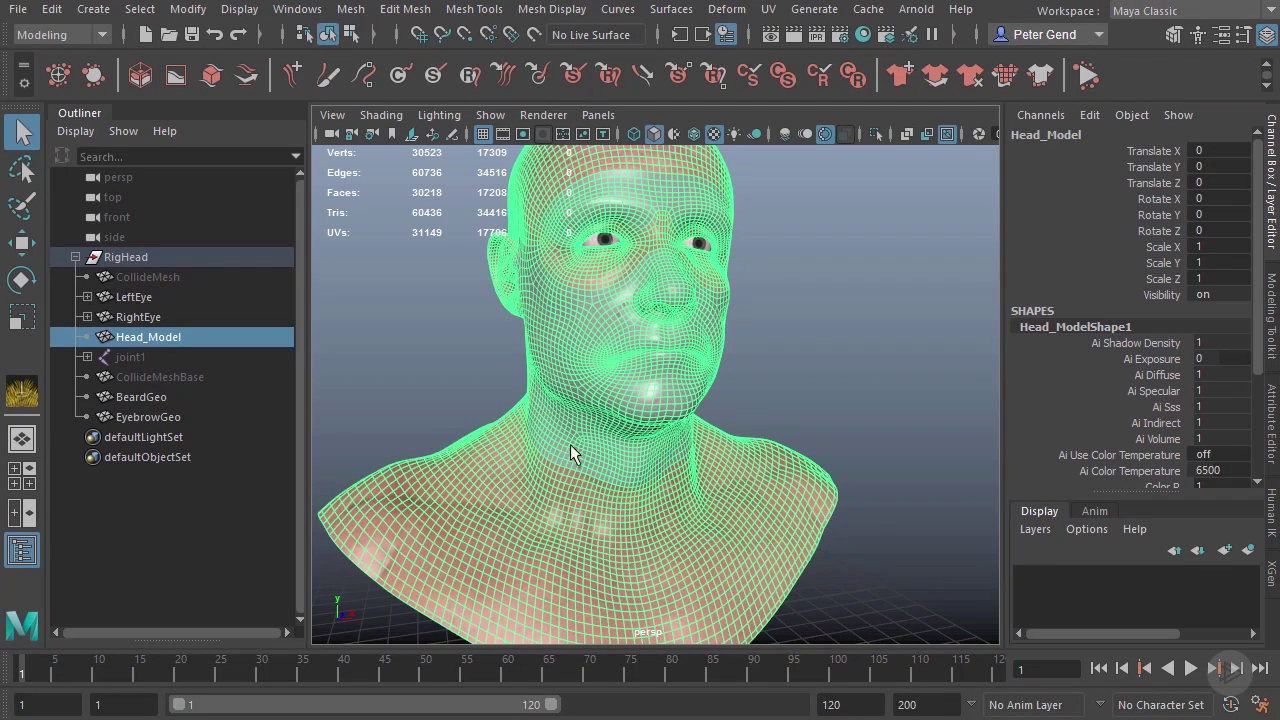
Select BeardGeo and EyebrowGeo, preview the head animation by playing and scrubbing it, and return to frame 1.
{"action": "left_click", "coordinate": [140, 397]}
{"action": "left_click", "coordinate": [165, 417], "text": "shift"}
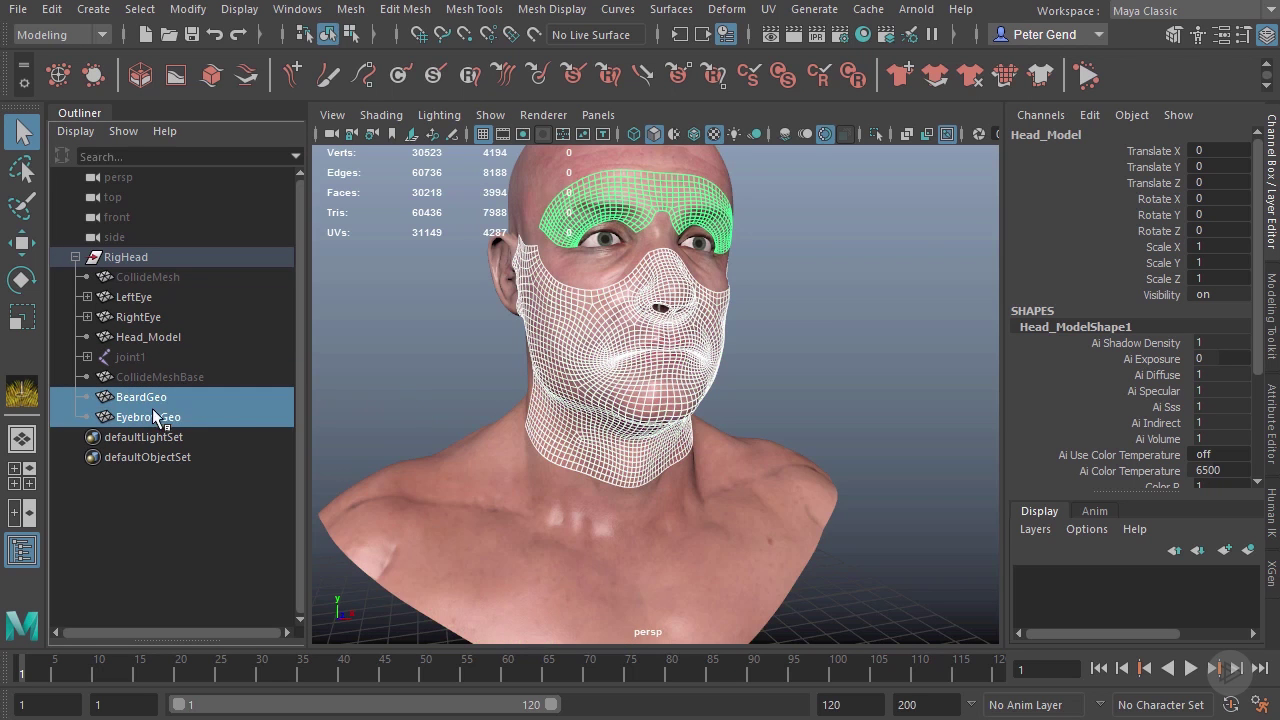
{"action": "key", "text": "alt+v"}
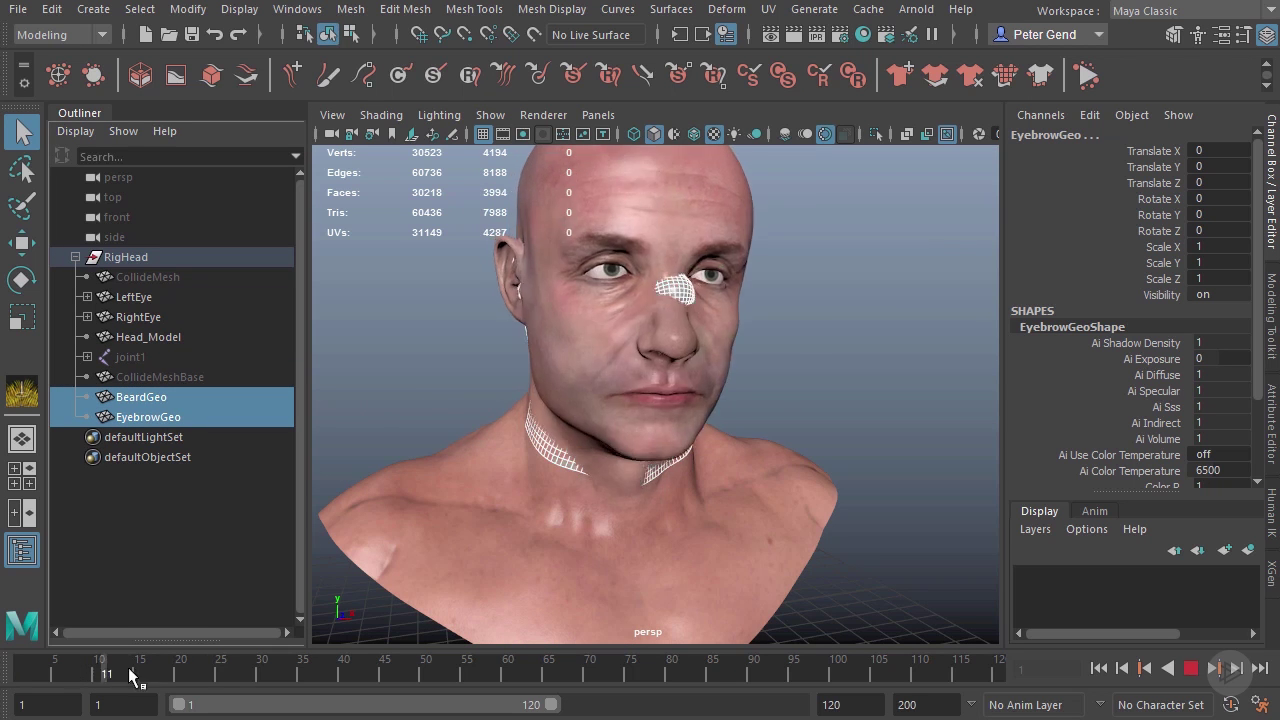
{"action": "left_click_drag", "start_coordinate": [560, 672], "coordinate": [401, 672]}
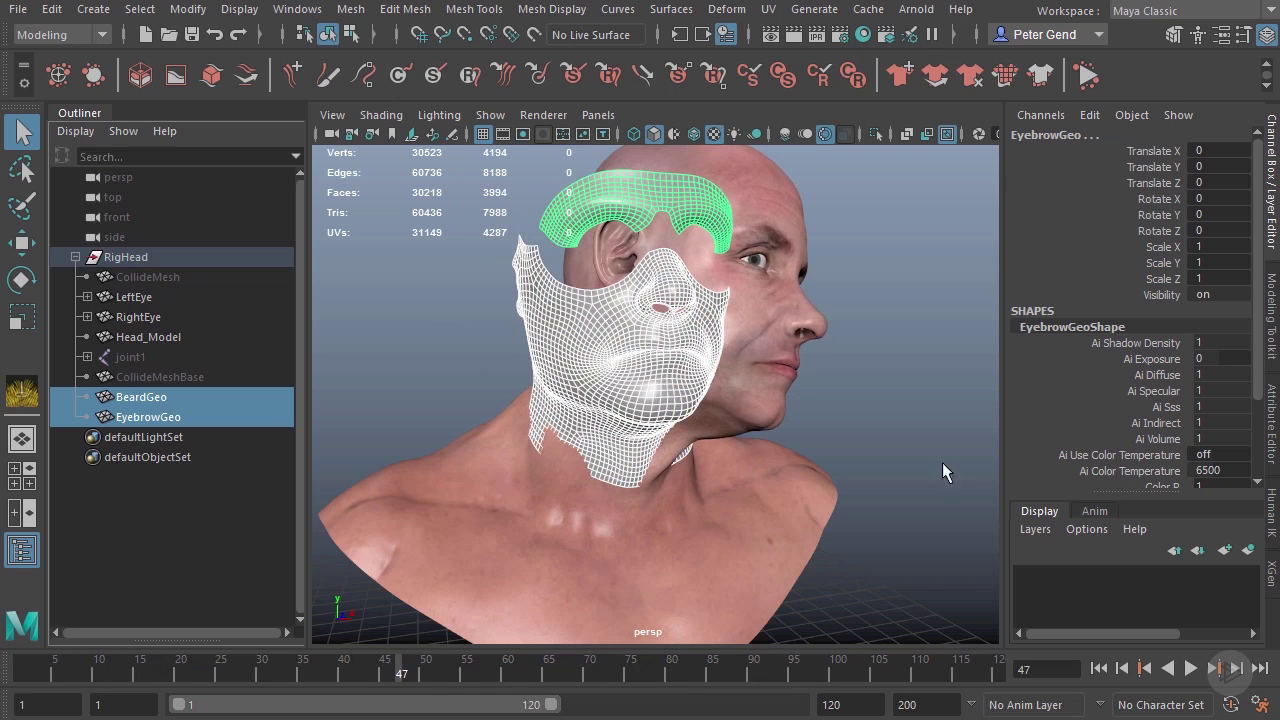
{"action": "left_click", "coordinate": [1099, 668]}
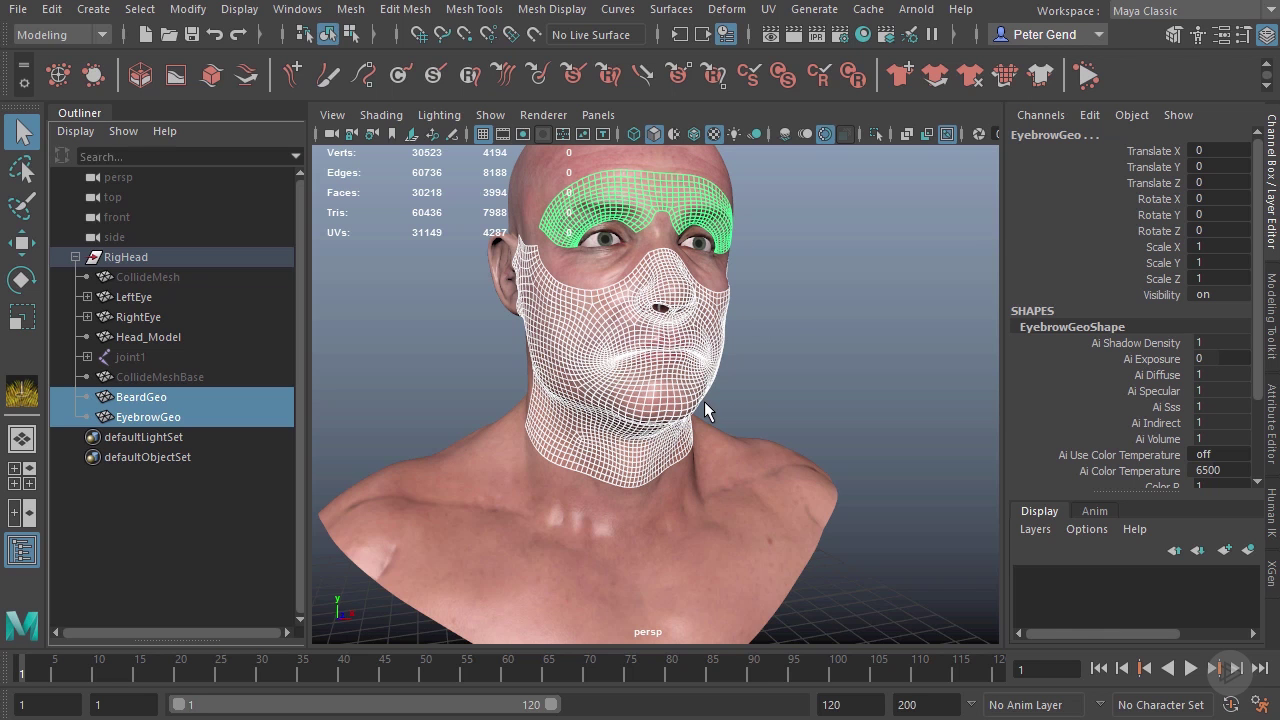
Wrap BeardGeo and EyebrowGeo to Head_Model with a Wrap deformer, resetting its options and enabling Exclusive bind.
{"action": "left_click", "coordinate": [480, 450], "text": "shift"}
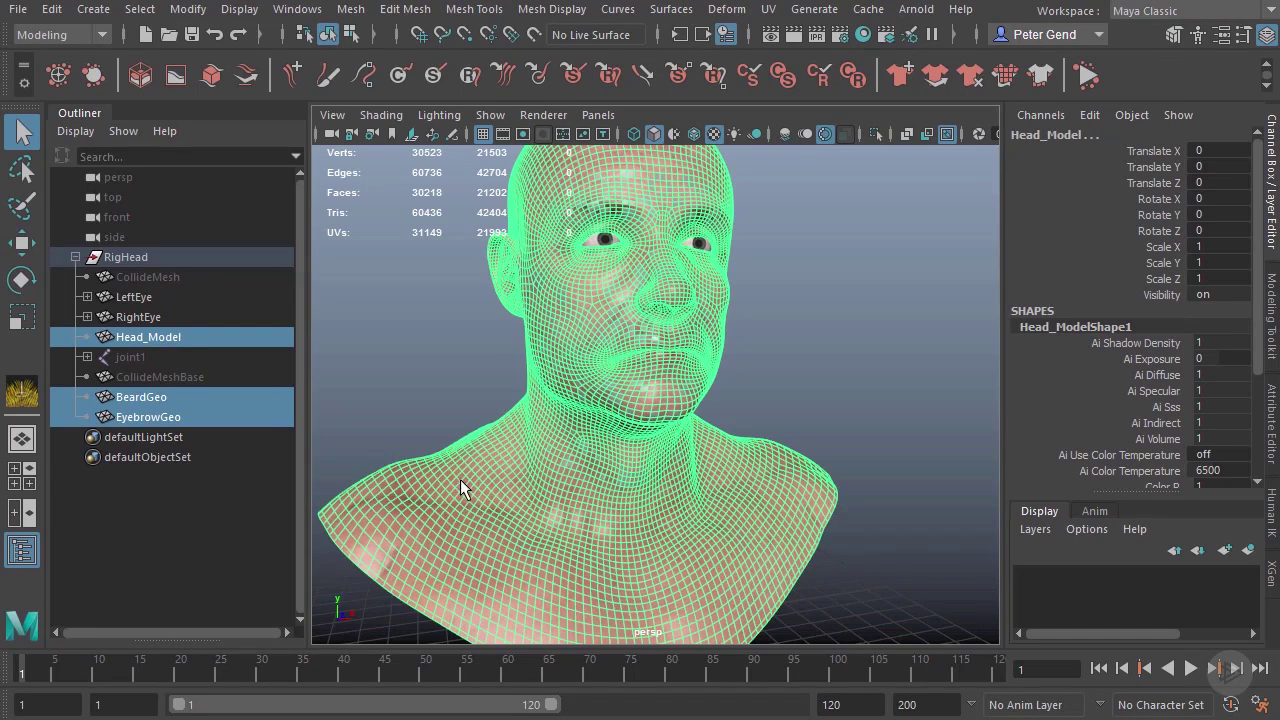
{"action": "left_click", "coordinate": [40, 40]}
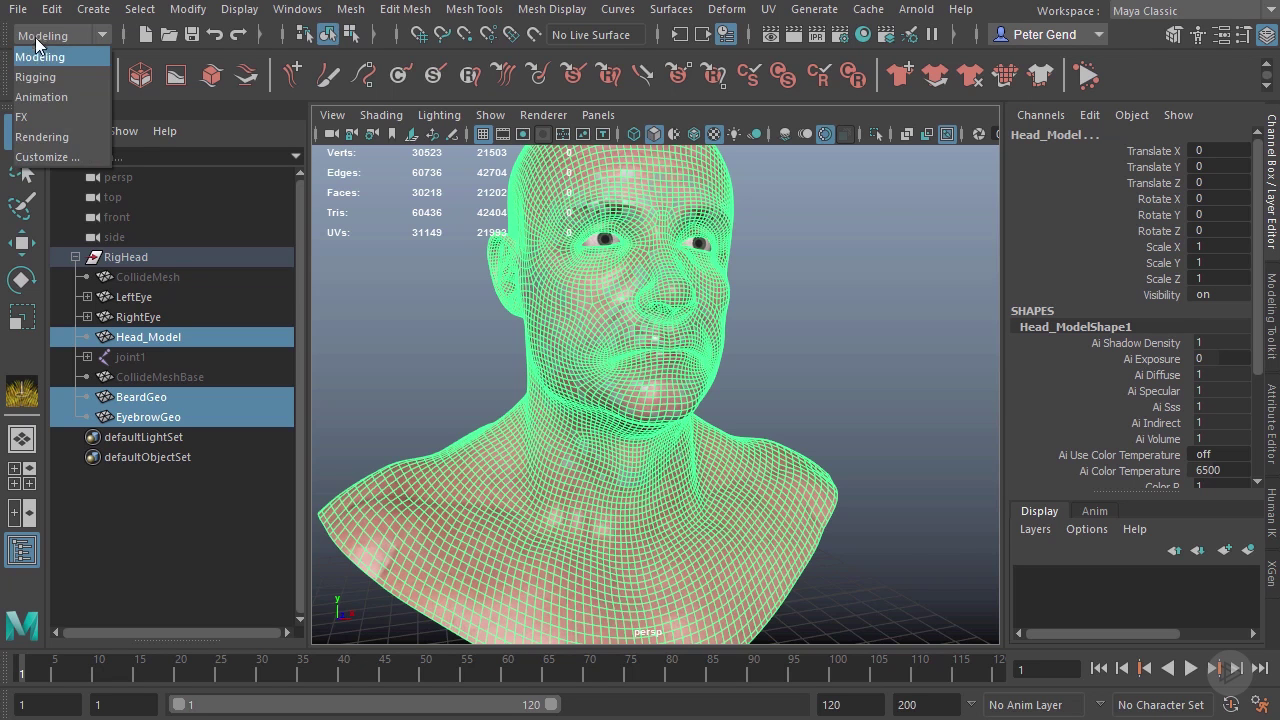
{"action": "left_click", "coordinate": [43, 97]}
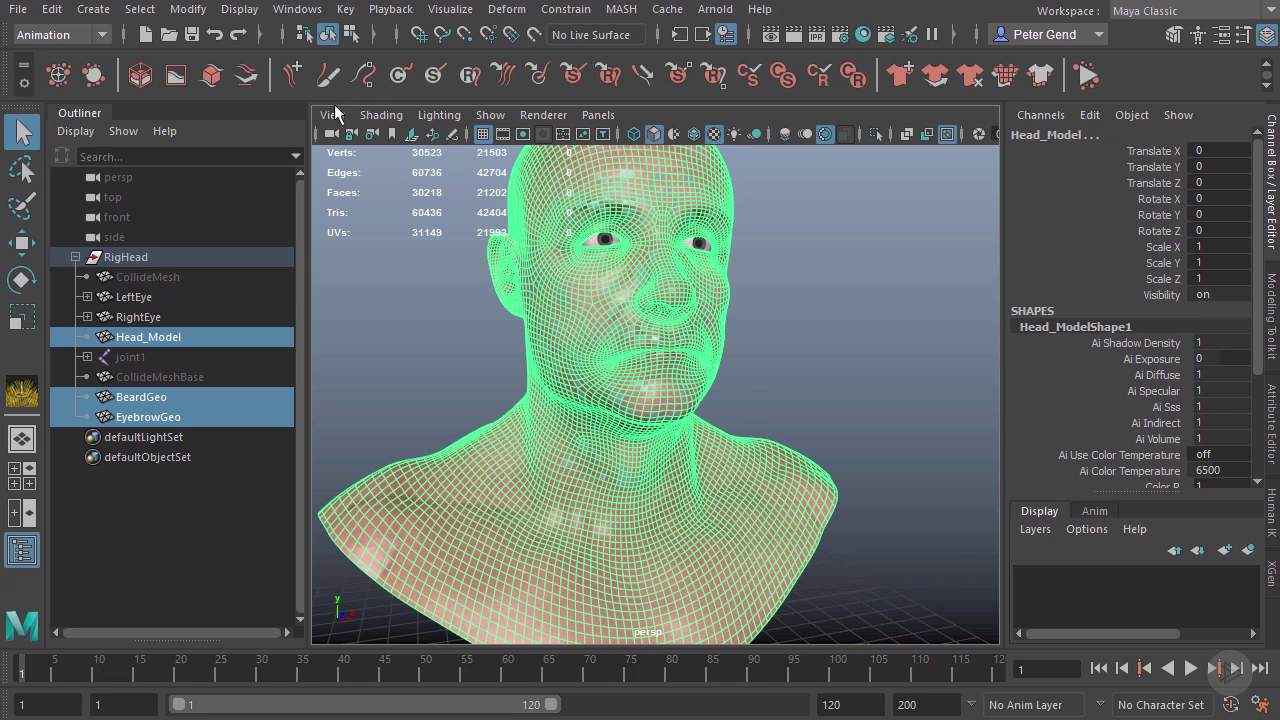
{"action": "left_click", "coordinate": [506, 10]}
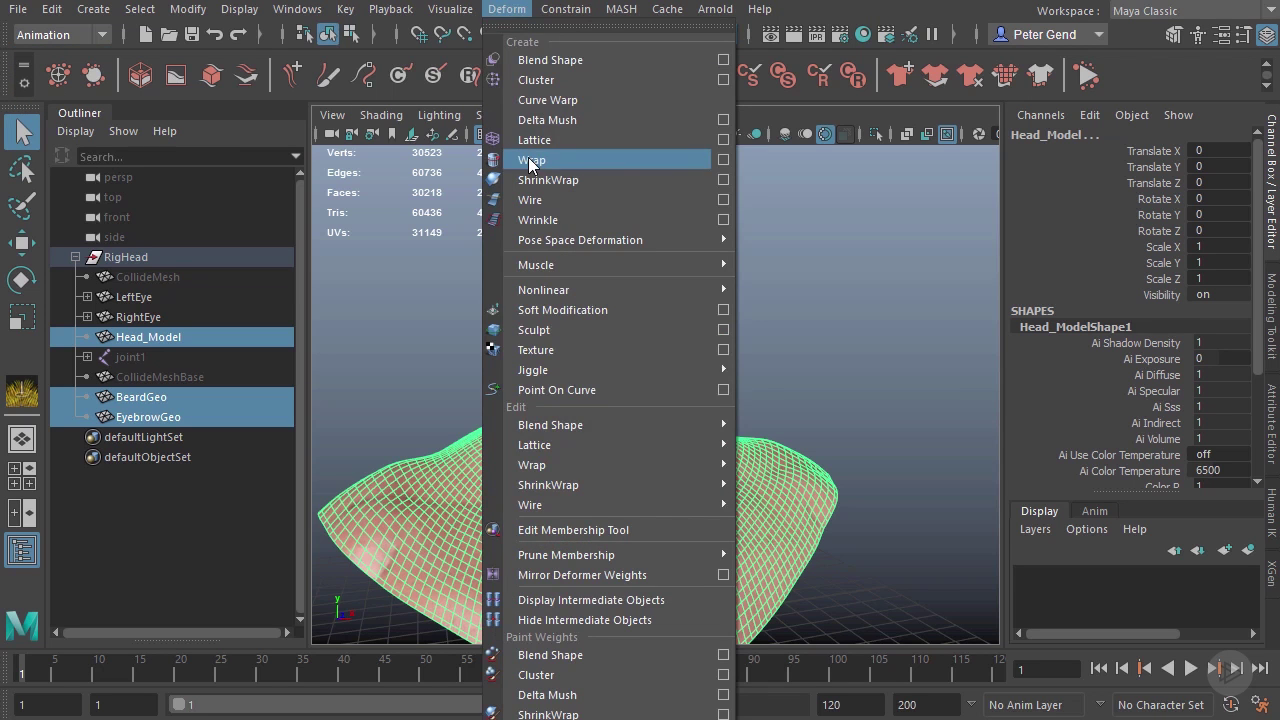
{"action": "left_click", "coordinate": [722, 160]}
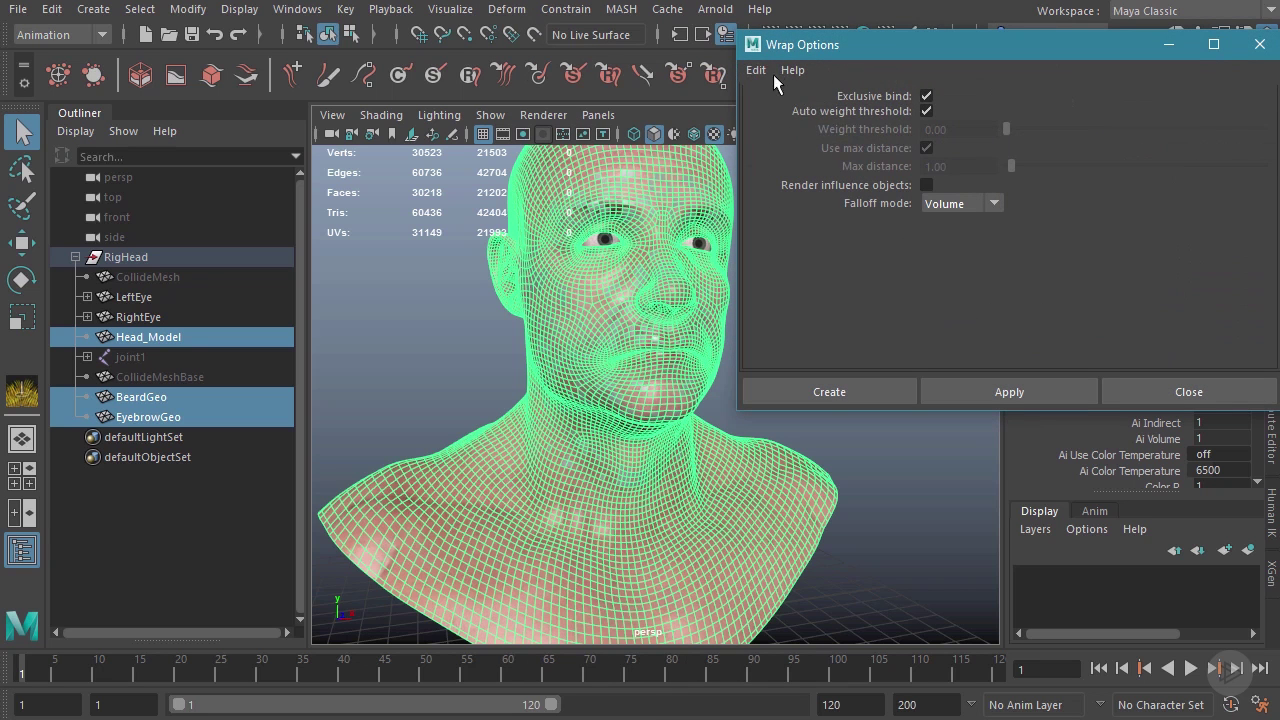
{"action": "left_click", "coordinate": [756, 70]}
{"action": "left_click", "coordinate": [766, 106]}
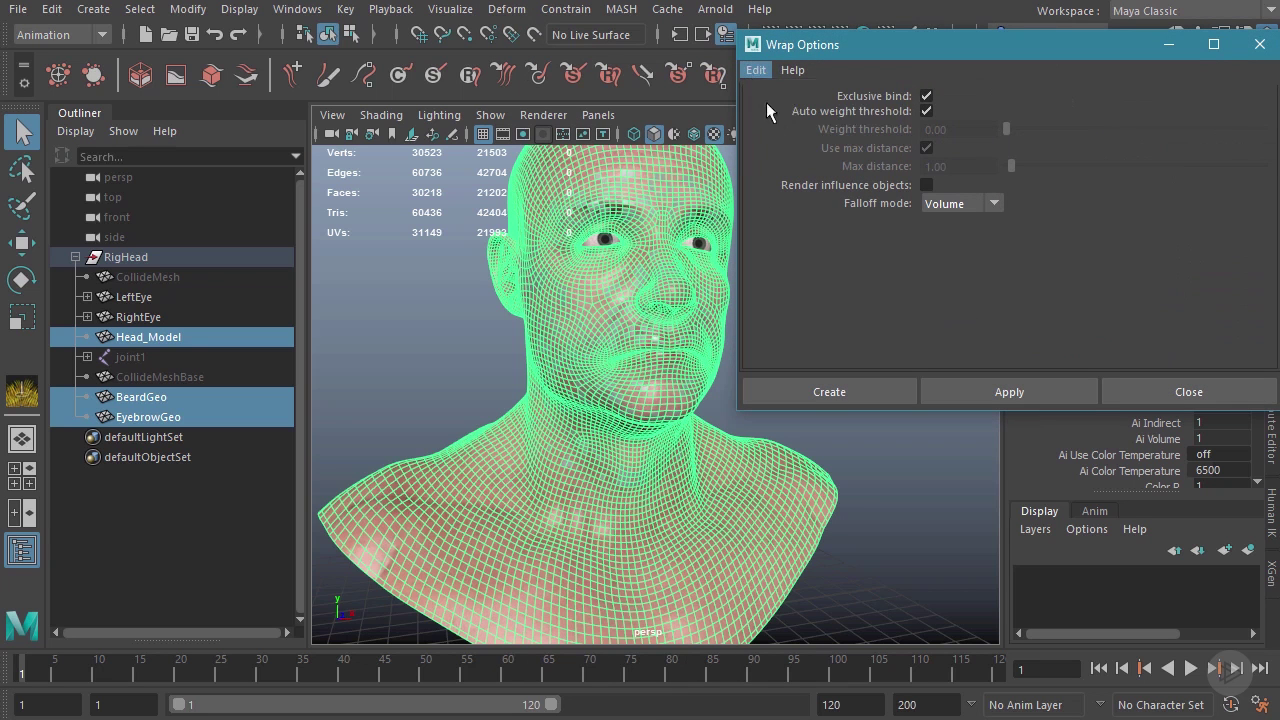
{"action": "left_click", "coordinate": [927, 96]}
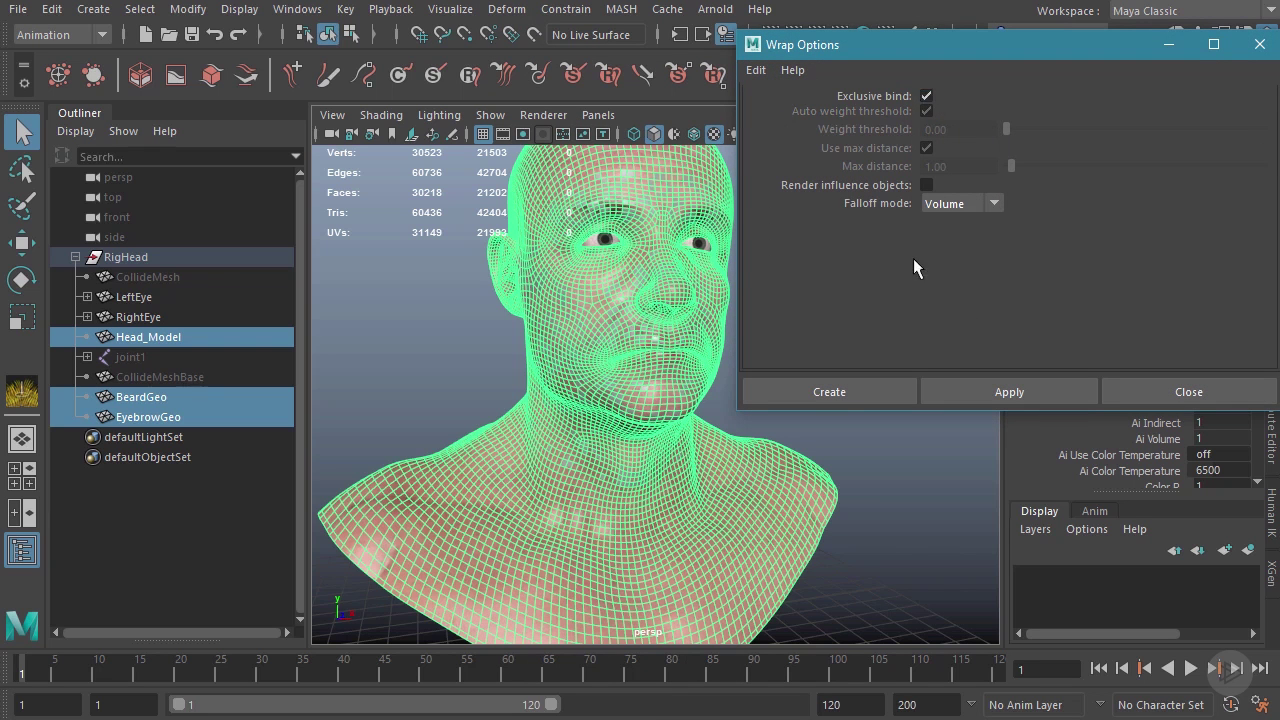
{"action": "left_click", "coordinate": [832, 390]}
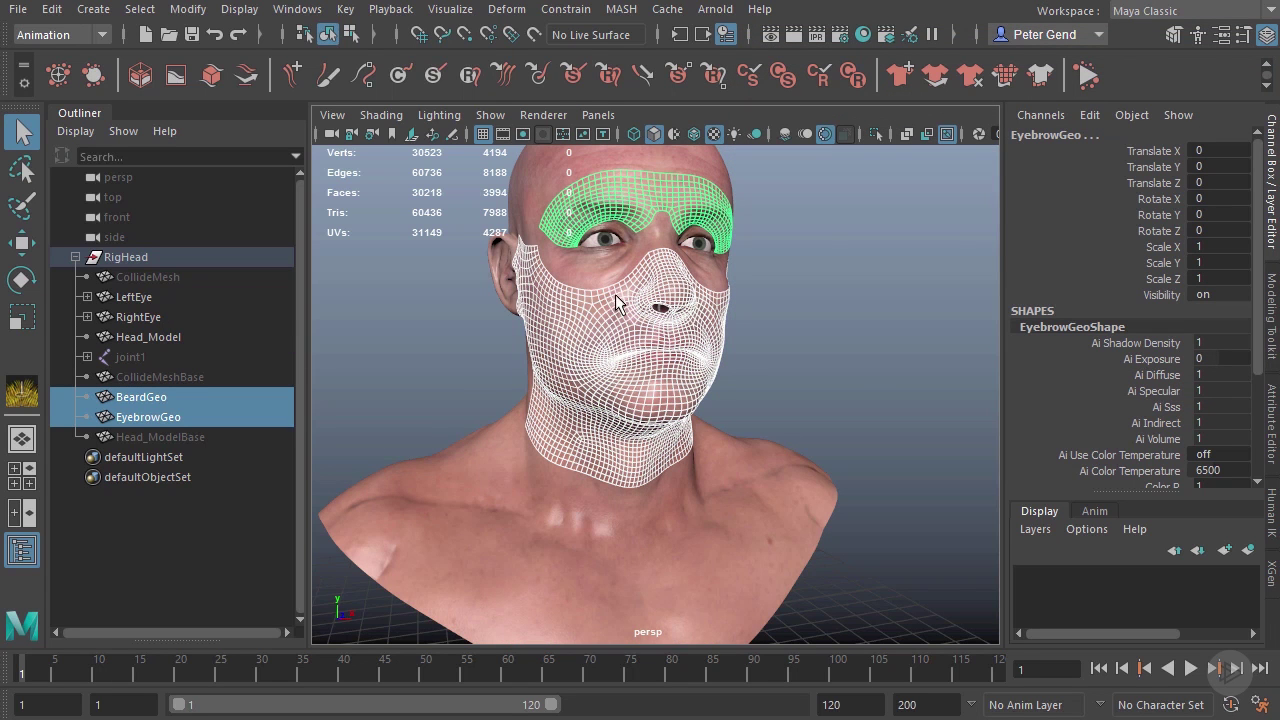
Play the animation to check that the wrapped meshes follow the head, rewind to frame 1 and clear the selection.
{"action": "key", "text": "alt+v"}
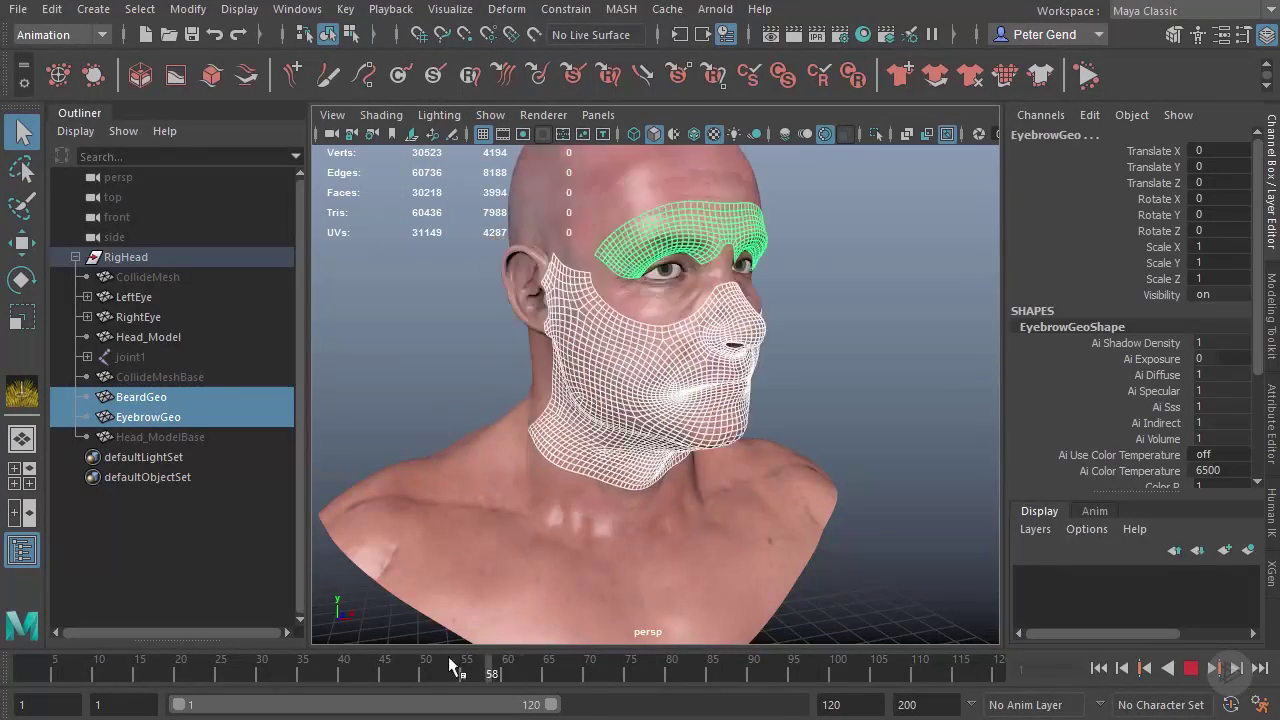
{"action": "left_click", "coordinate": [224, 663]}
{"action": "left_click", "coordinate": [1094, 673]}
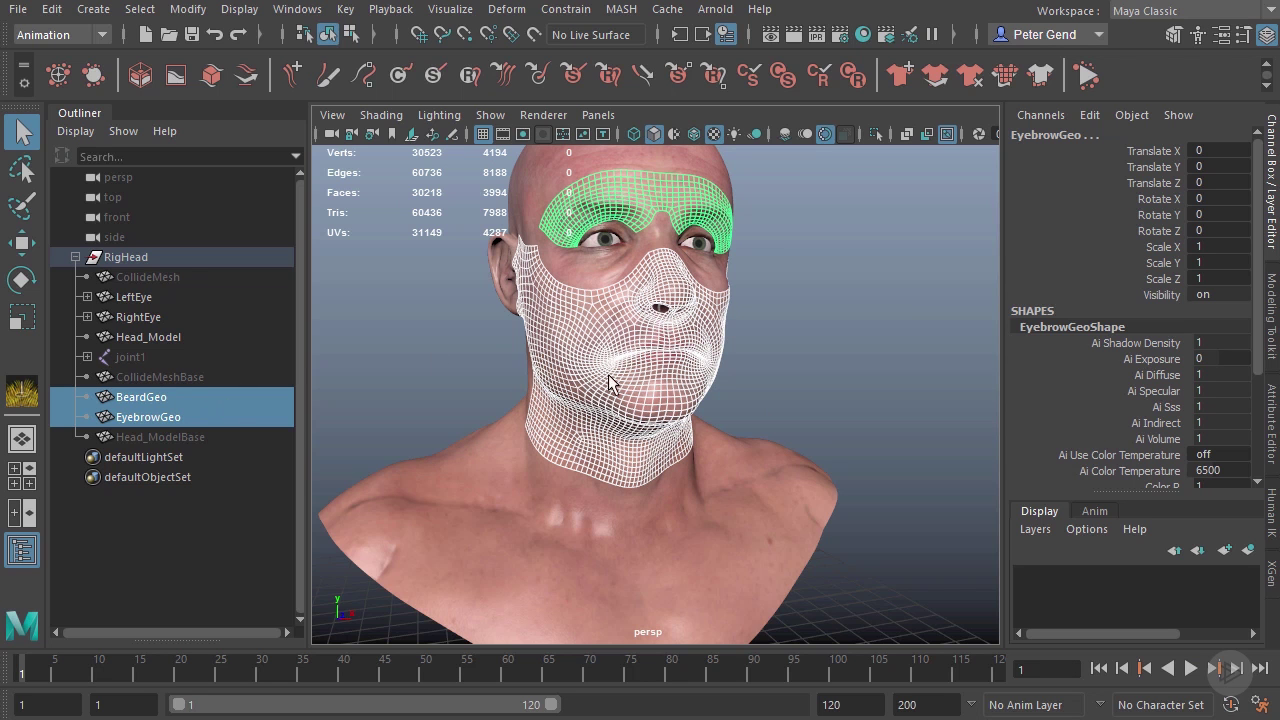
{"action": "left_click_drag", "start_coordinate": [737, 381], "coordinate": [818, 349], "text": "alt"}
{"action": "left_click", "coordinate": [818, 349]}
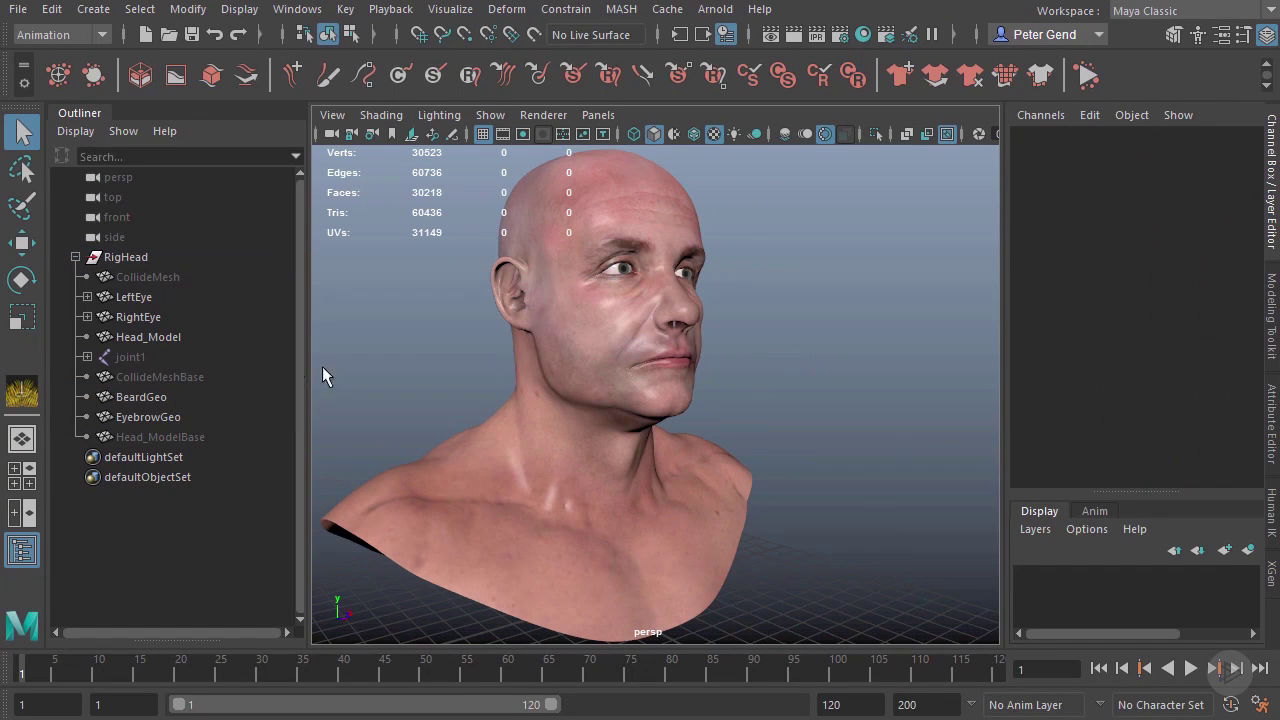
Select the BeardGeo mesh and open the XGen editor for it.
{"action": "left_click", "coordinate": [151, 397]}
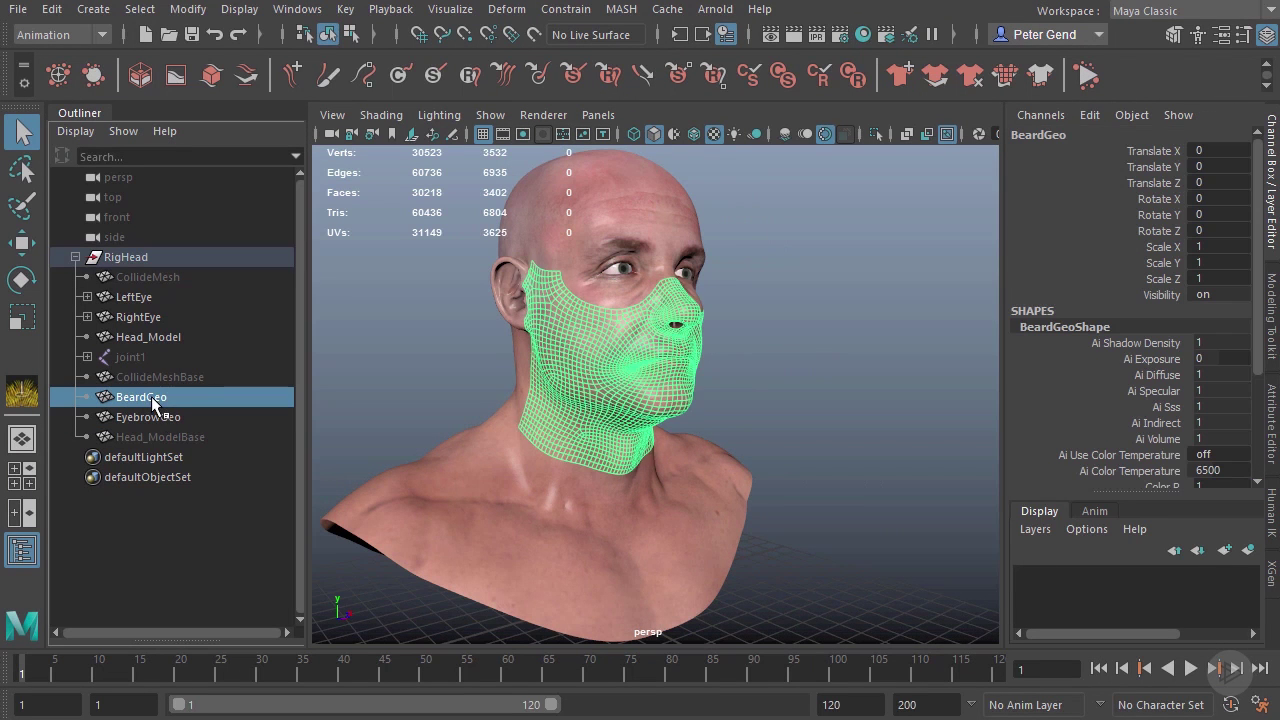
{"action": "left_click", "coordinate": [82, 36]}
{"action": "left_click", "coordinate": [70, 56]}
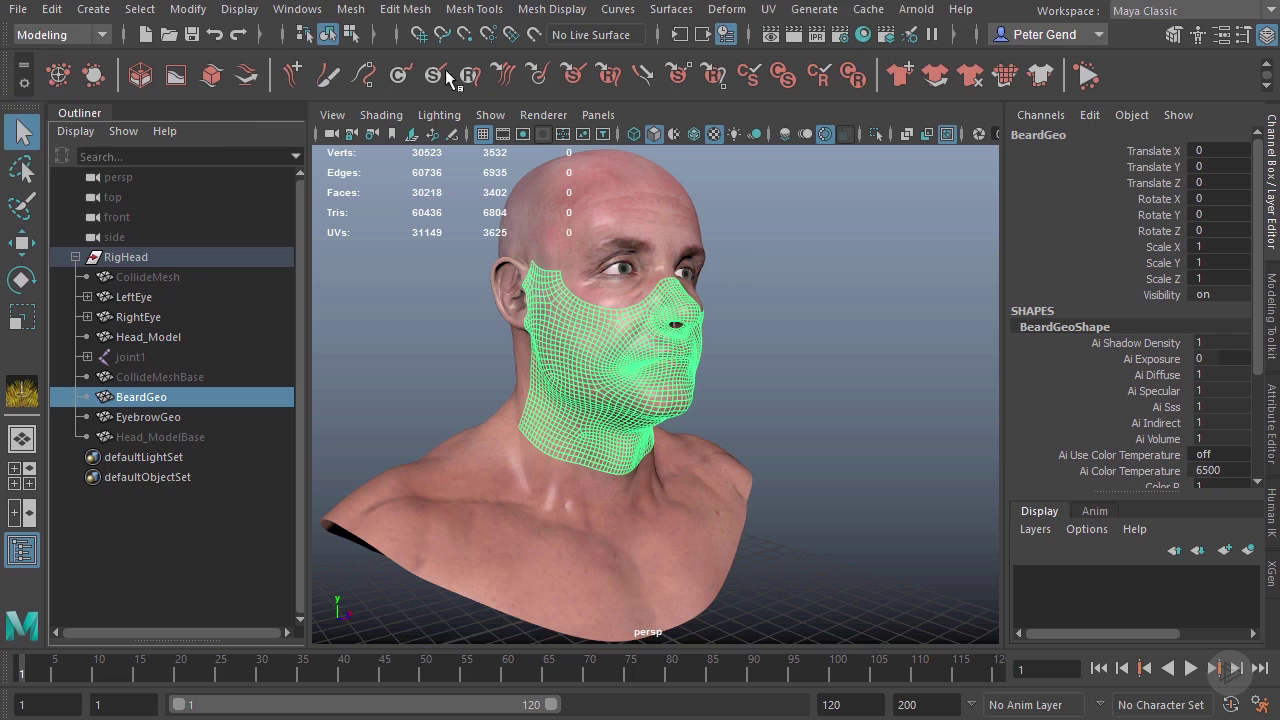
{"action": "left_click", "coordinate": [814, 10]}
{"action": "left_click", "coordinate": [845, 50]}
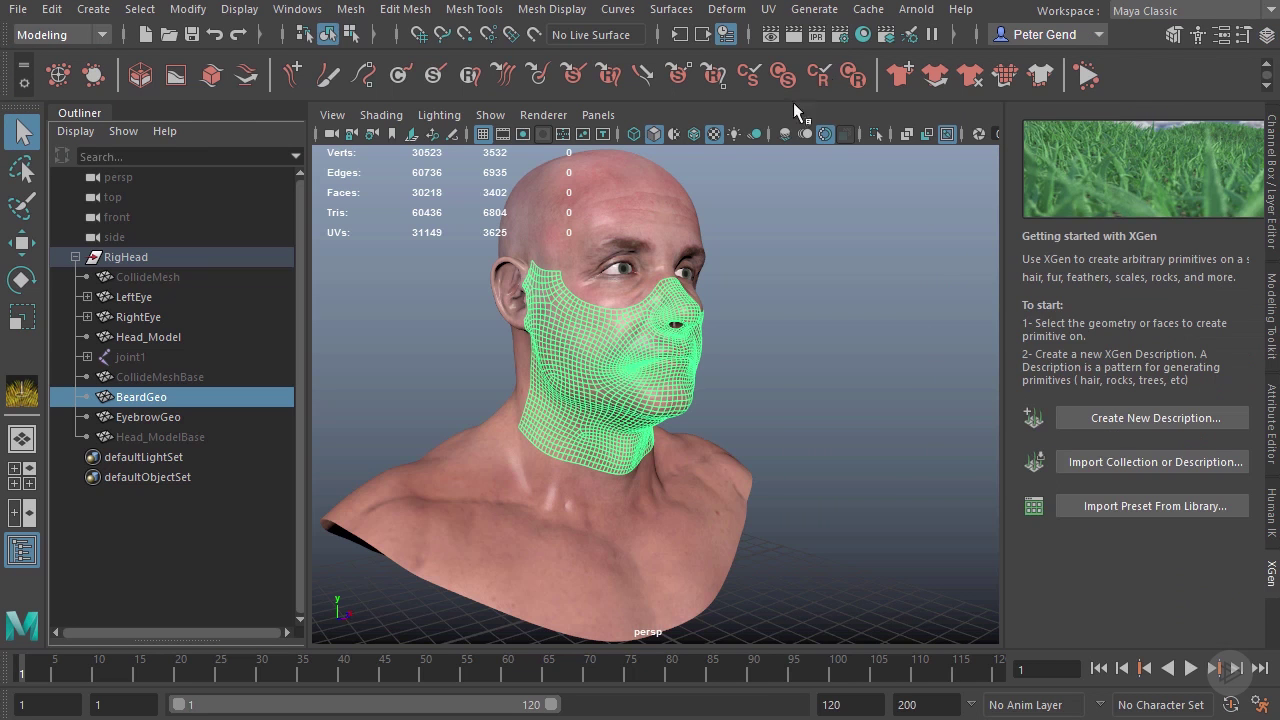
Create an XGen description named Beard in a new HumanHead collection, using groomable splines.
{"action": "left_click", "coordinate": [1153, 419]}
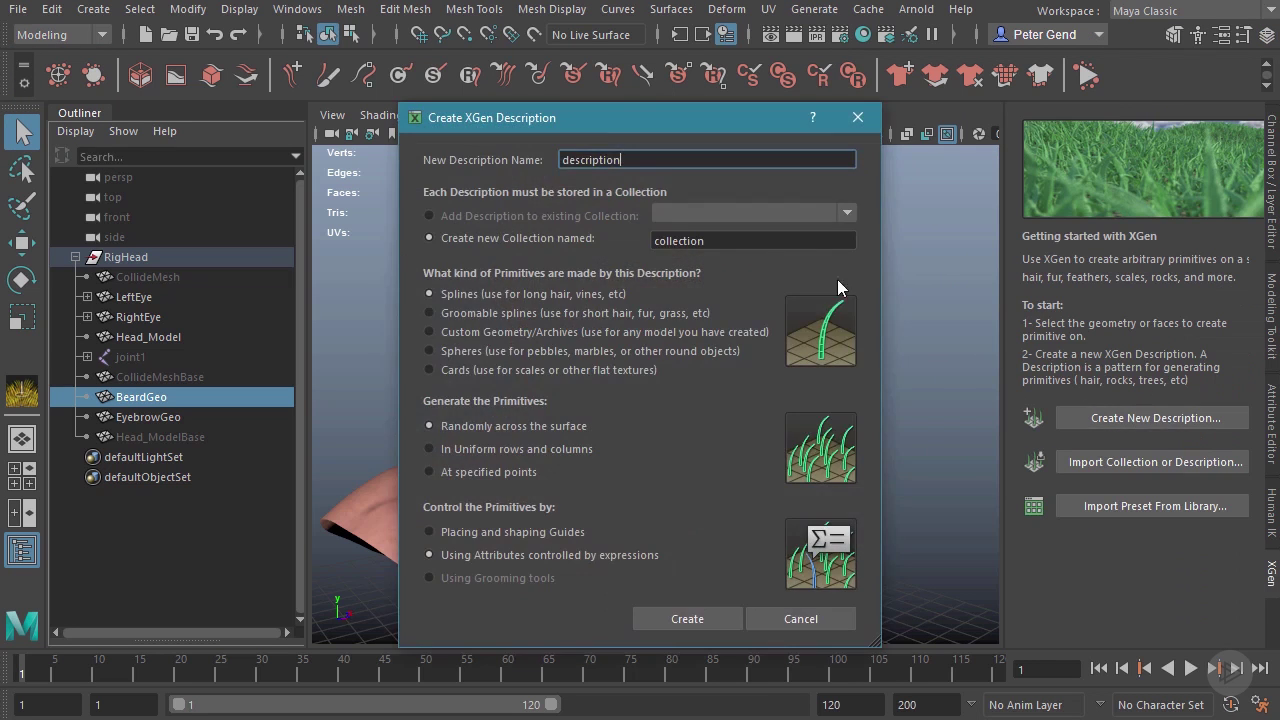
{"action": "left_click_drag", "start_coordinate": [648, 157], "coordinate": [421, 153]}
{"action": "type", "text": "Beard"}
{"action": "left_click_drag", "start_coordinate": [762, 241], "coordinate": [472, 237]}
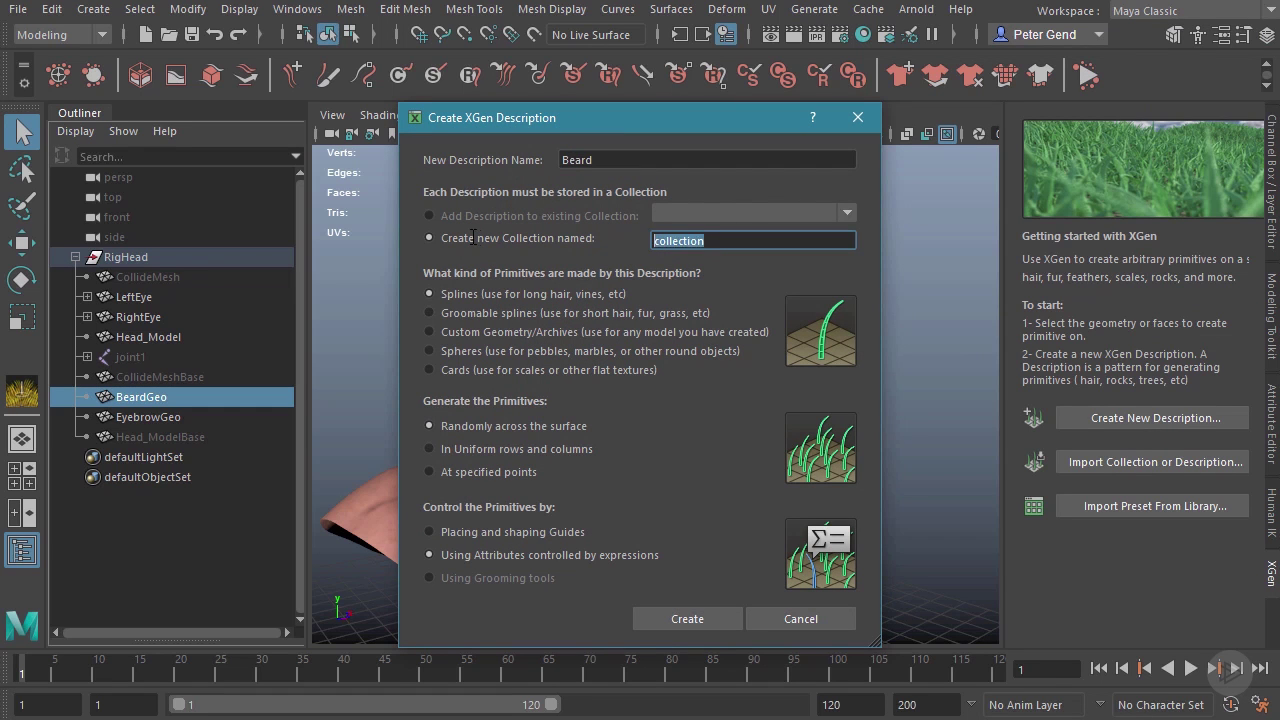
{"action": "type", "text": "HumanHead"}
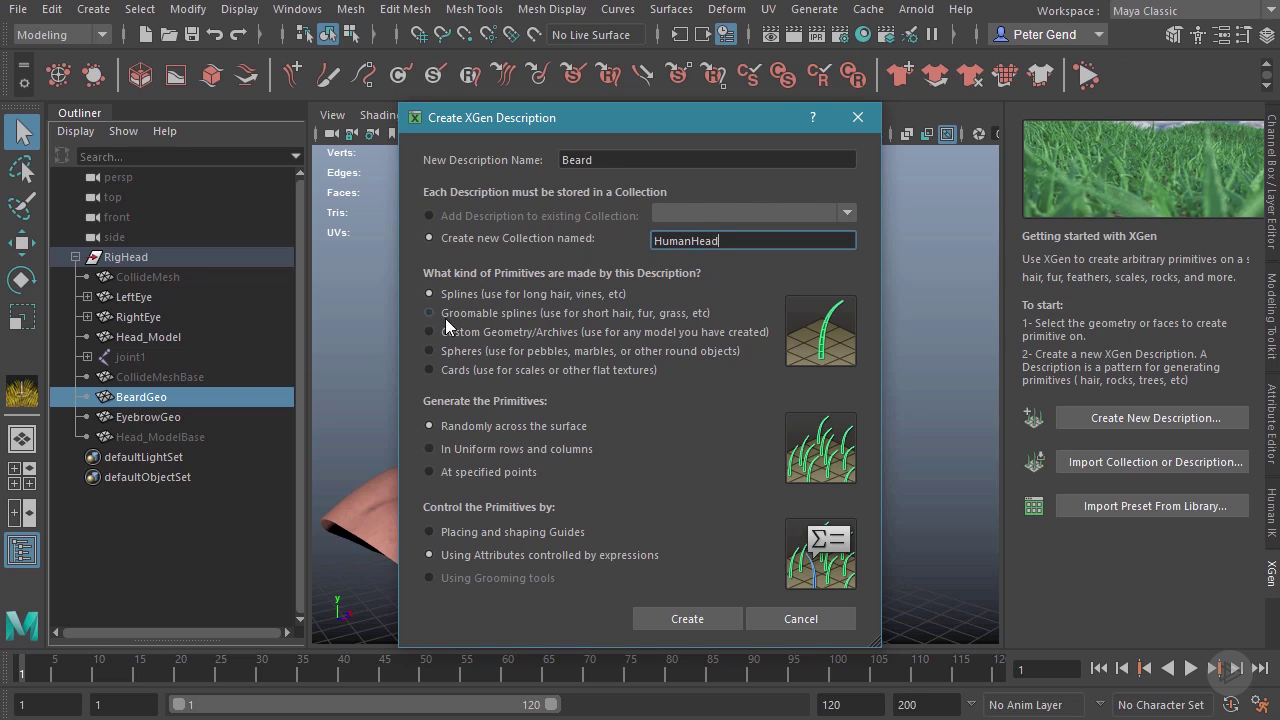
{"action": "left_click", "coordinate": [452, 316]}
{"action": "left_click", "coordinate": [708, 614]}
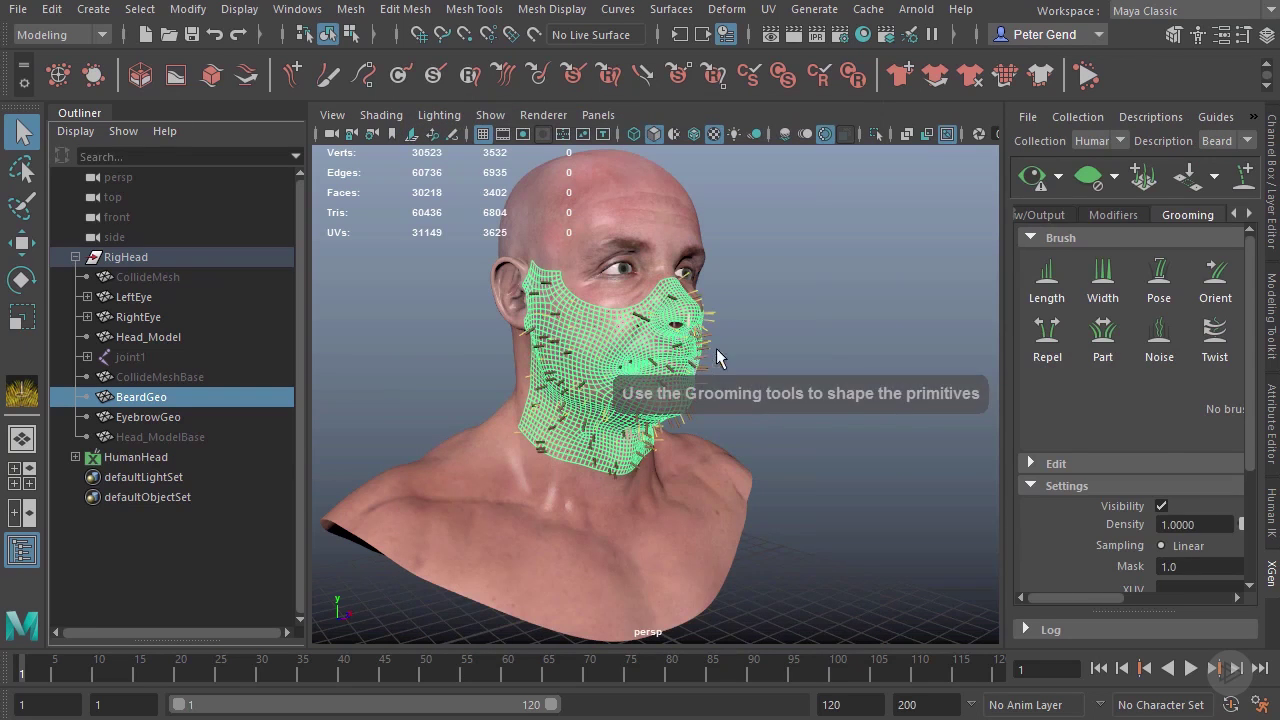
Hide the BeardGeo mesh so only its groom hairs show on the face.
{"action": "left_click_drag", "start_coordinate": [802, 334], "coordinate": [694, 340], "text": "alt"}
{"action": "right_click_drag", "start_coordinate": [694, 340], "coordinate": [791, 346], "text": "alt"}
{"action": "middle_click_drag", "start_coordinate": [537, 294], "coordinate": [537, 317], "text": "alt"}
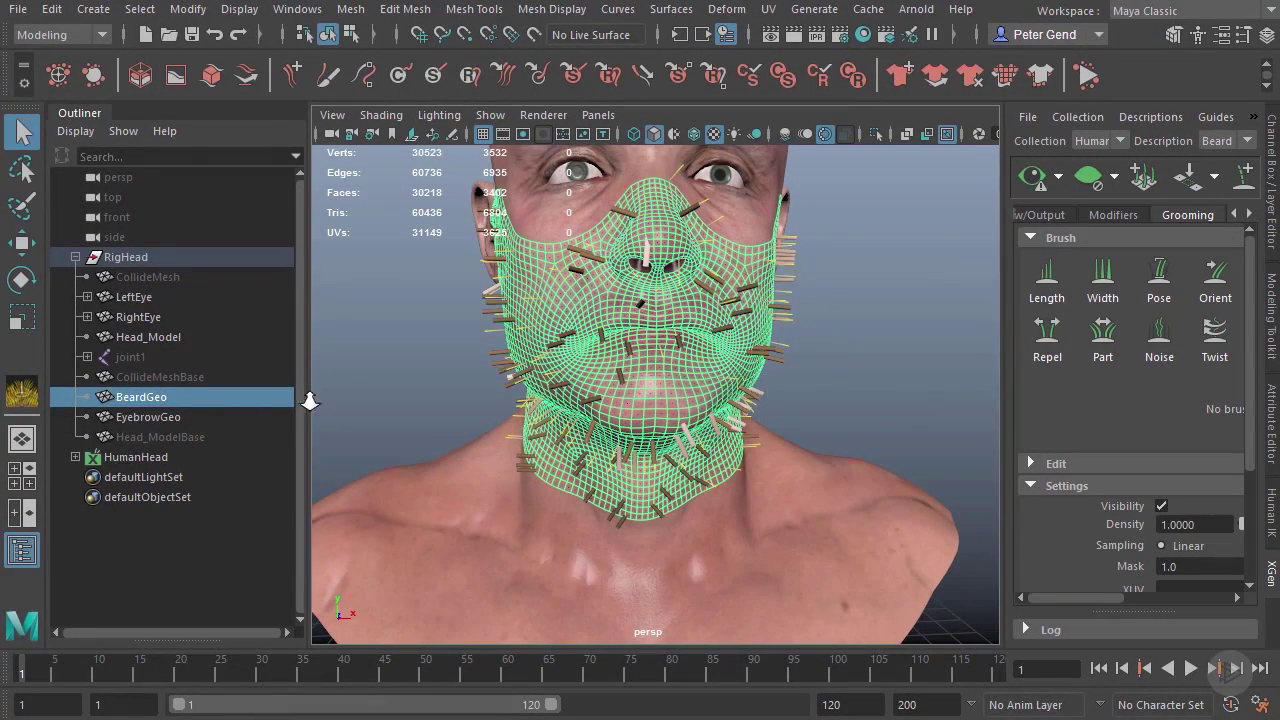
{"action": "right_click_drag", "start_coordinate": [316, 398], "coordinate": [308, 398], "text": "alt"}
{"action": "key", "text": "ctrl+h"}
{"action": "left_click_drag", "start_coordinate": [330, 392], "coordinate": [369, 376], "text": "alt"}
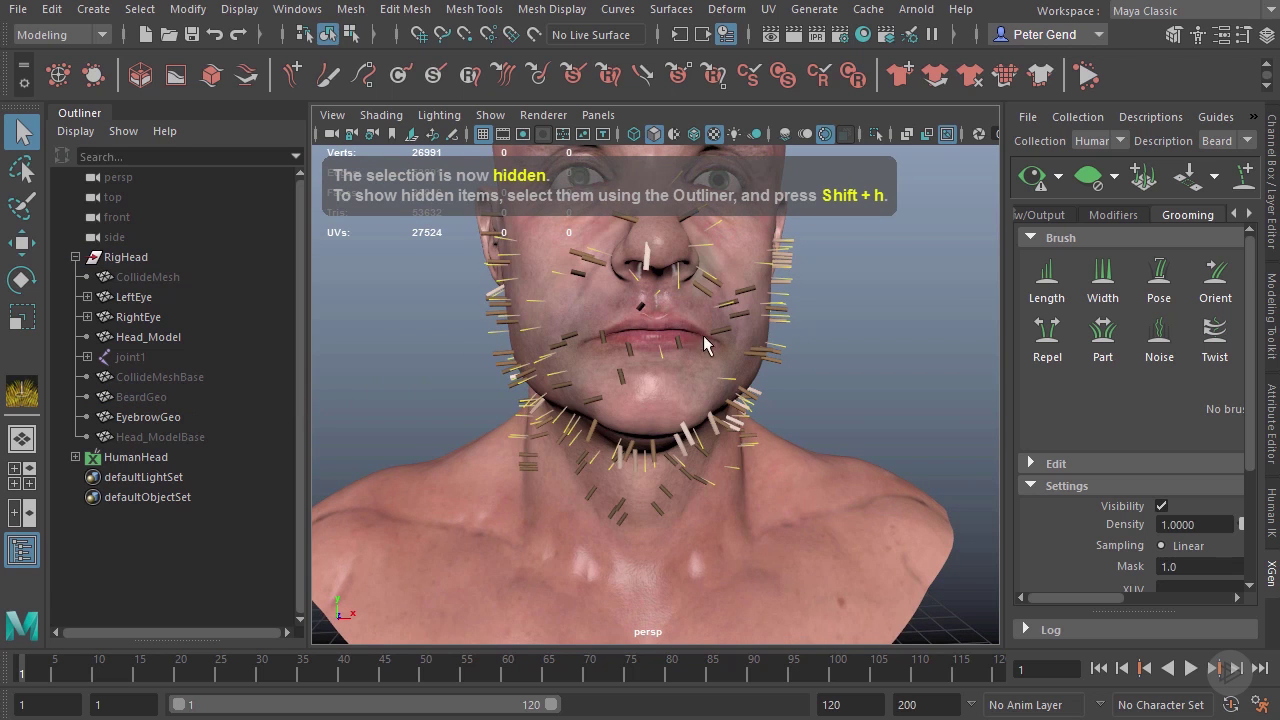
{"action": "left_click_drag", "start_coordinate": [700, 336], "coordinate": [731, 334], "text": "alt"}
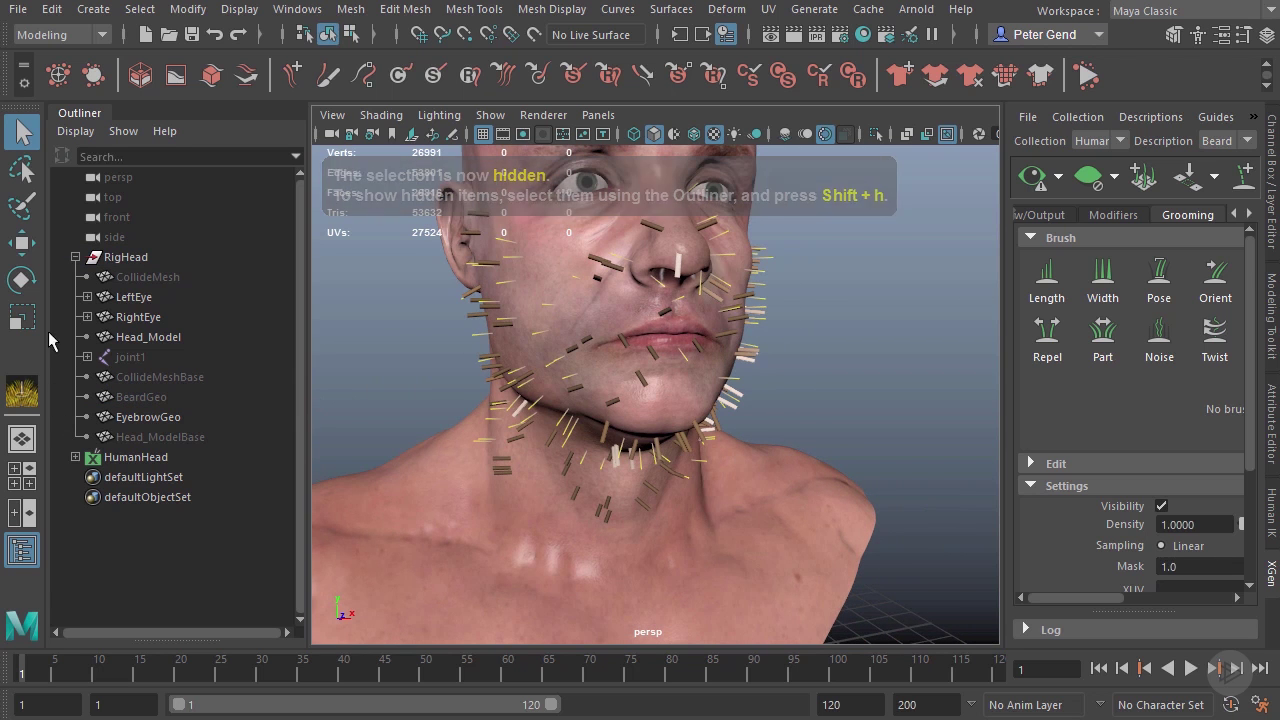
Hide the Outliner and widen the XGen editor to show all its grooming tools, reframing the head.
{"action": "left_click", "coordinate": [24, 553]}
{"action": "scroll", "coordinate": [807, 312], "scroll_direction": "down", "scroll_amount": 3}
{"action": "left_click_drag", "start_coordinate": [929, 362], "coordinate": [768, 366]}
{"action": "right_click_drag", "start_coordinate": [600, 280], "coordinate": [549, 286], "text": "alt"}
{"action": "middle_click_drag", "start_coordinate": [549, 286], "coordinate": [600, 333], "text": "alt"}
{"action": "right_click_drag", "start_coordinate": [600, 333], "coordinate": [712, 304], "text": "alt"}
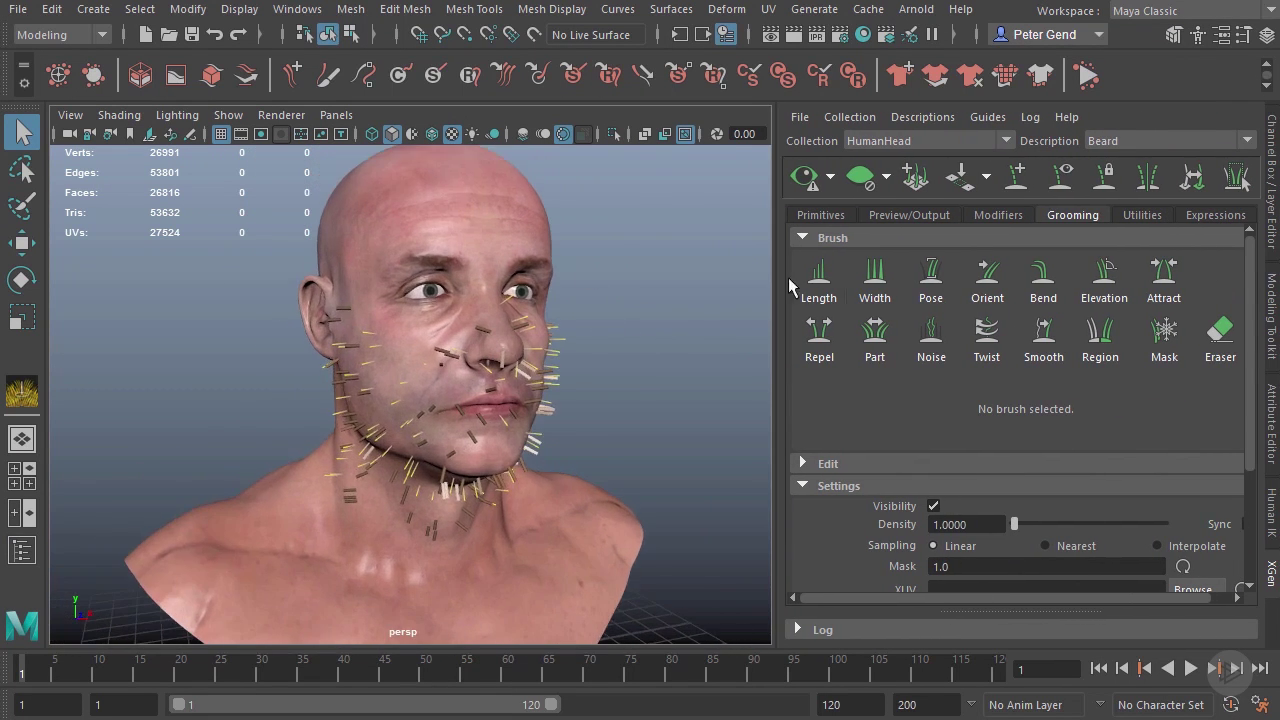
Clear the XGen primitive preview and set the groom density to 75.
{"action": "left_click", "coordinate": [862, 182]}
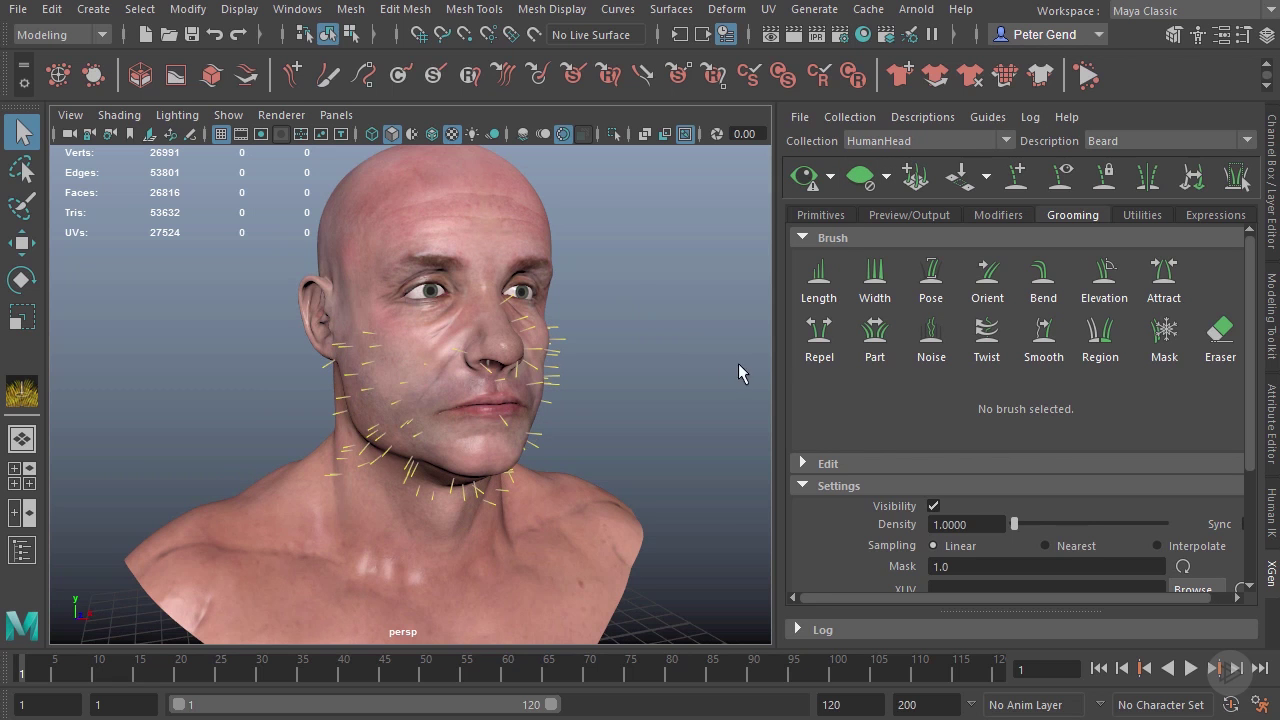
{"action": "scroll", "coordinate": [1119, 349], "scroll_direction": "down", "scroll_amount": 2}
{"action": "left_click_drag", "start_coordinate": [981, 416], "coordinate": [782, 418]}
{"action": "type", "text": "75"}
{"action": "key", "text": "Return"}
{"action": "left_click_drag", "start_coordinate": [467, 421], "coordinate": [651, 443], "text": "alt"}
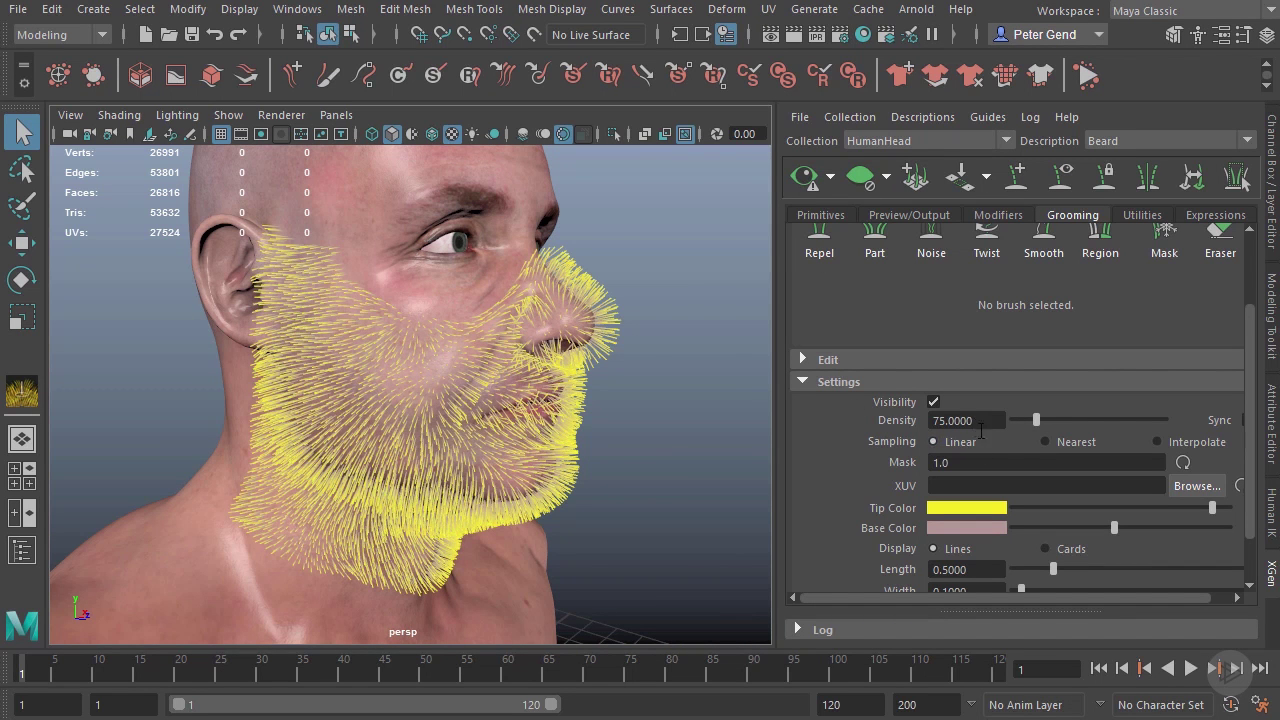
Set the groom sampling to Interpolate and darken the base color of the groom hairs.
{"action": "left_click", "coordinate": [1061, 441]}
{"action": "left_click_drag", "start_coordinate": [1107, 524], "coordinate": [1023, 530]}
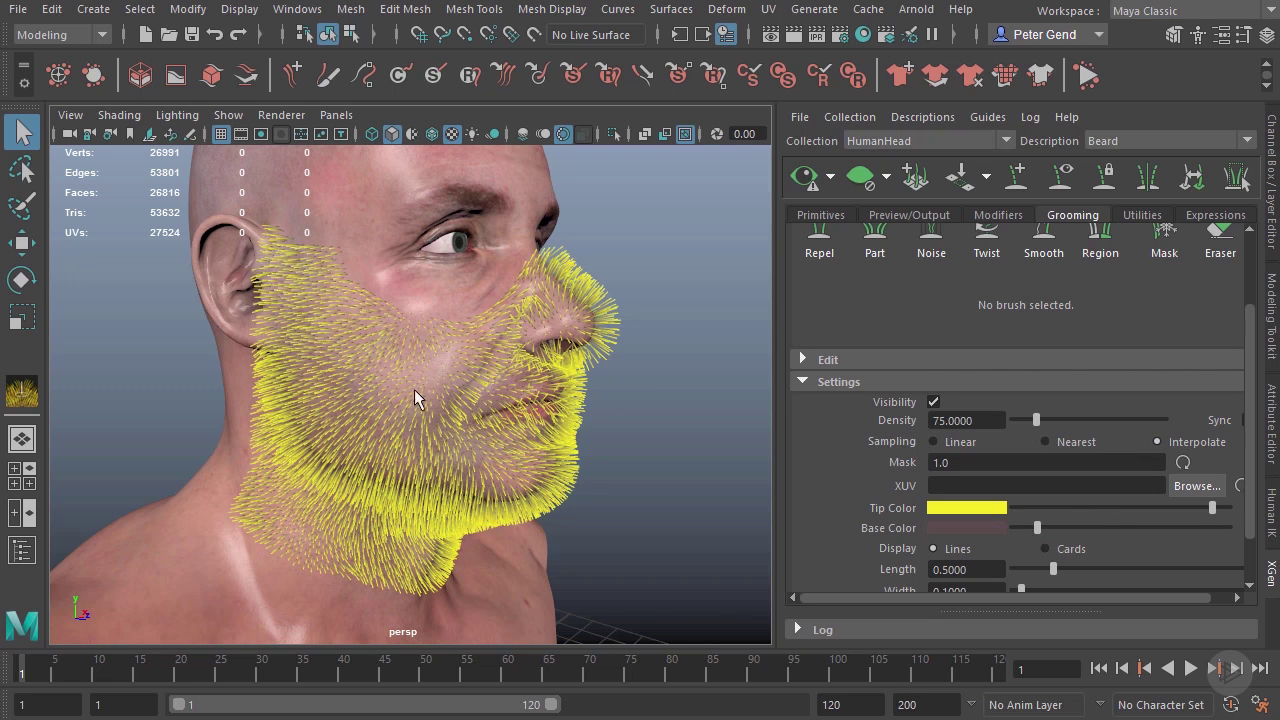
{"action": "left_click_drag", "start_coordinate": [608, 361], "coordinate": [583, 366], "text": "alt"}
{"action": "scroll", "coordinate": [1250, 448], "scroll_direction": "down", "scroll_amount": 2}
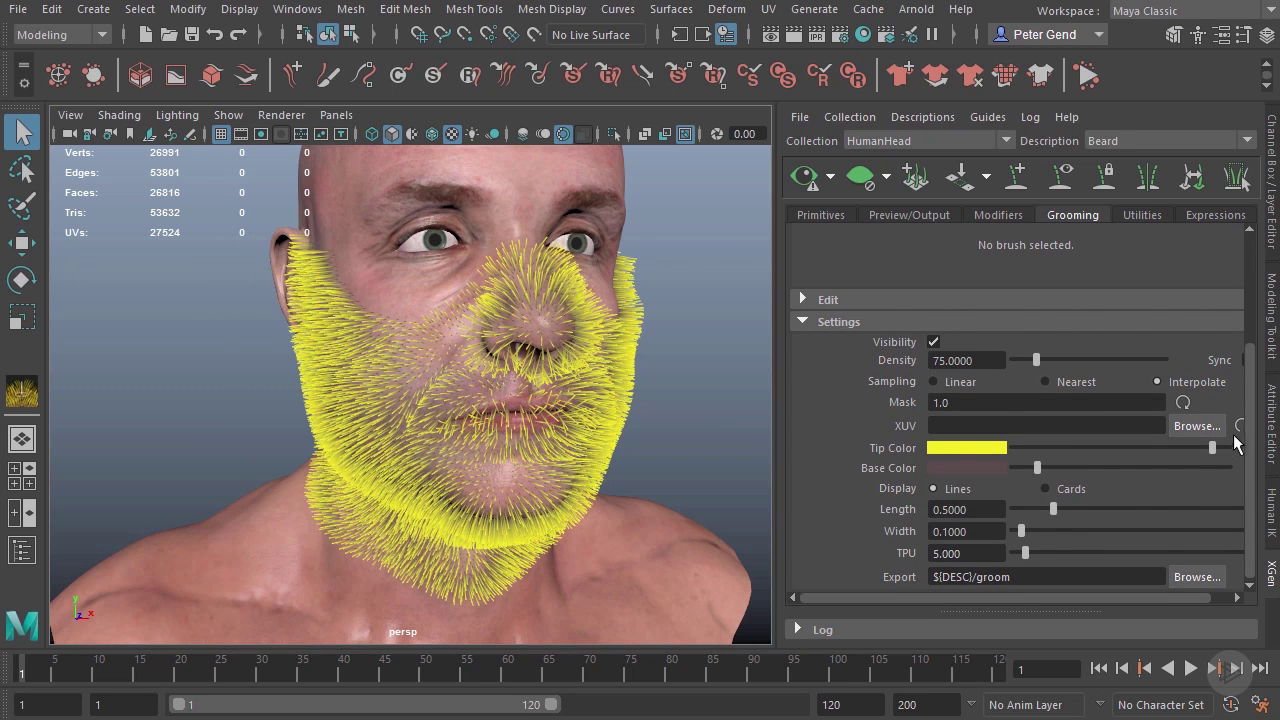
{"action": "scroll", "coordinate": [1242, 430], "scroll_direction": "up", "scroll_amount": 5}
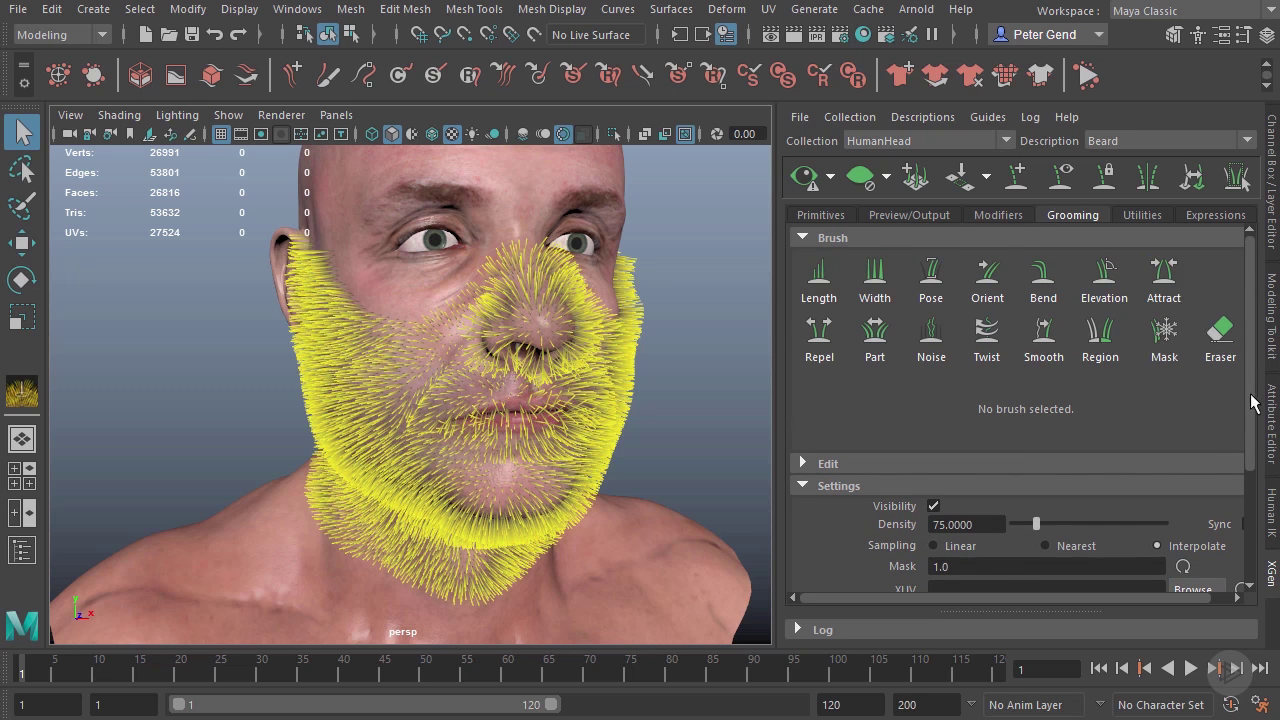
Lengthen the groom hairs by setting the groom length to 0.805.
{"action": "scroll", "coordinate": [1254, 415], "scroll_direction": "down", "scroll_amount": 1}
{"action": "left_click_drag", "start_coordinate": [1251, 408], "coordinate": [1242, 522]}
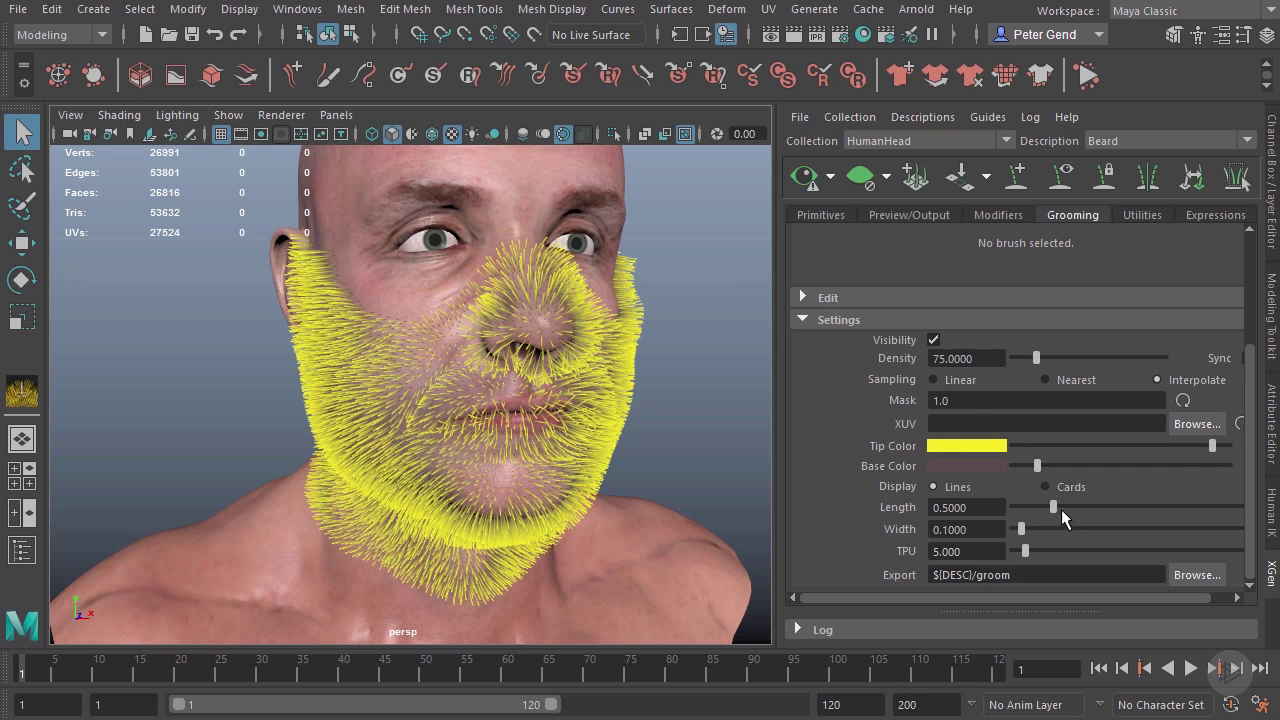
{"action": "left_click_drag", "start_coordinate": [1053, 508], "coordinate": [1077, 508]}
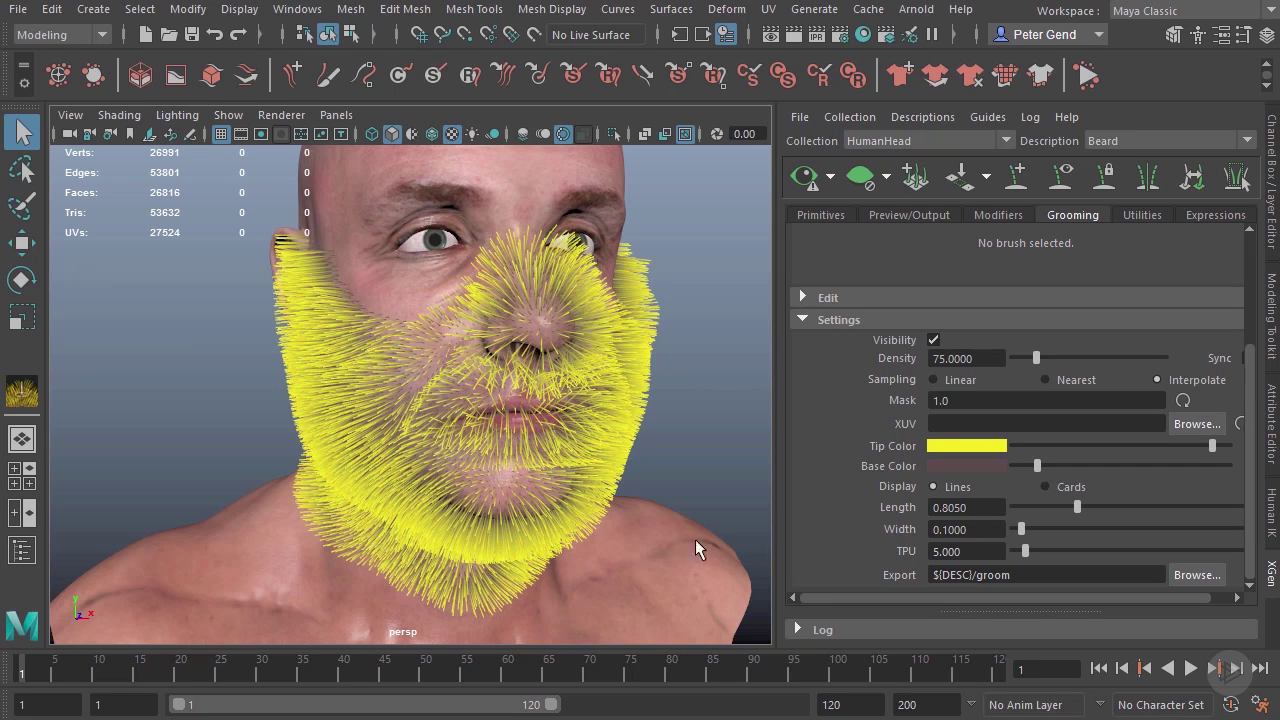
Display the groom as cards to set the hair width to 0.025, and return the display to Lines.
{"action": "left_click", "coordinate": [1047, 487]}
{"action": "left_click_drag", "start_coordinate": [407, 387], "coordinate": [435, 413], "text": "alt"}
{"action": "scroll", "coordinate": [435, 413], "scroll_direction": "up", "scroll_amount": 5}
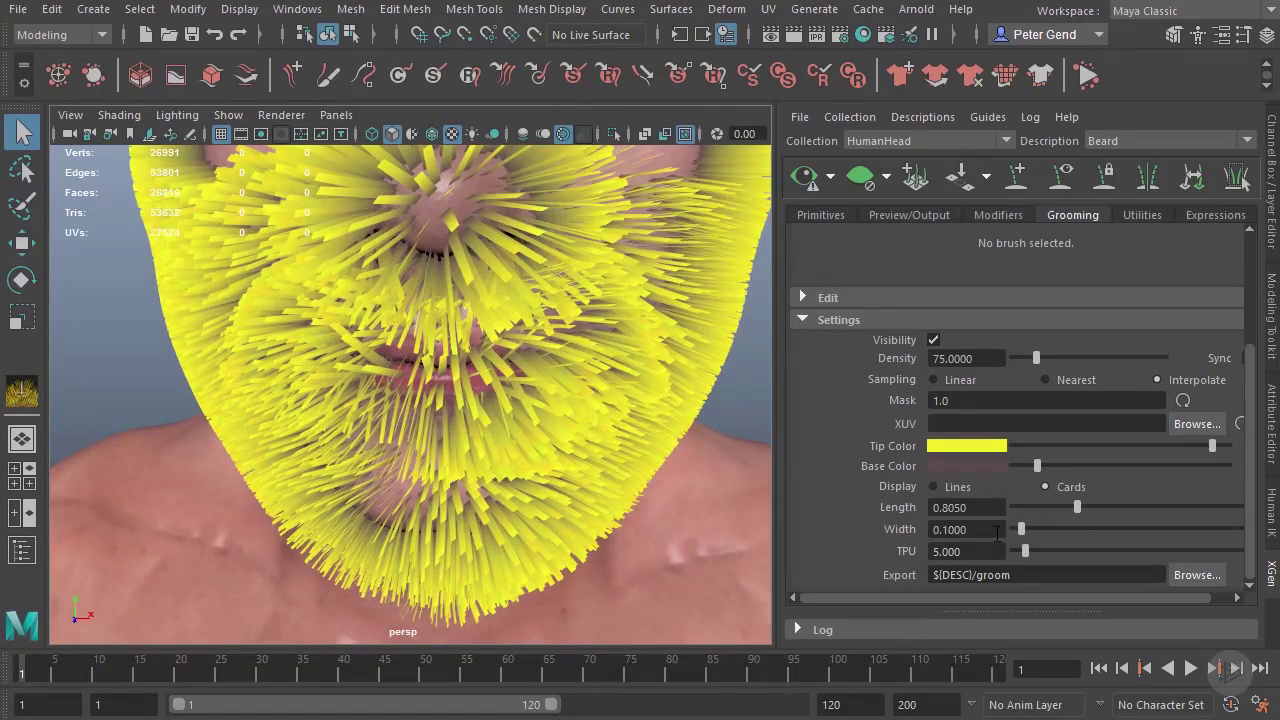
{"action": "left_click_drag", "start_coordinate": [997, 533], "coordinate": [958, 538], "text": "ctrl"}
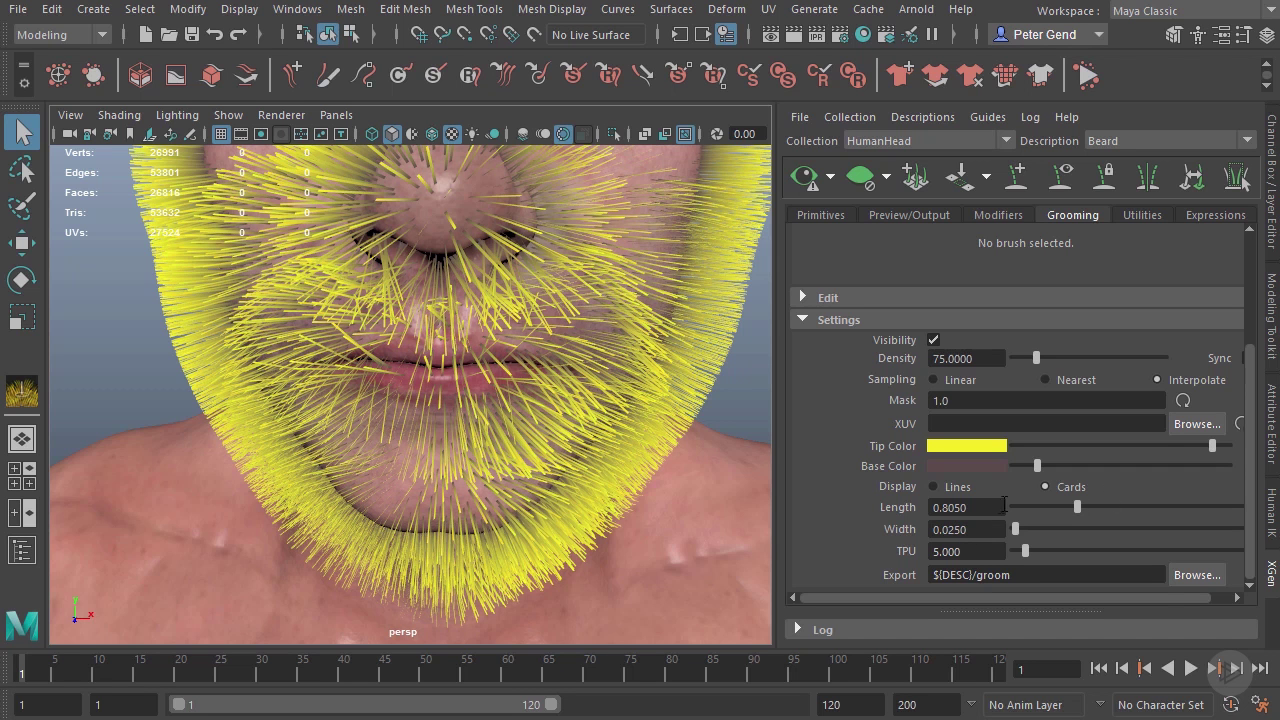
{"action": "left_click", "coordinate": [996, 508]}
{"action": "left_click", "coordinate": [958, 489]}
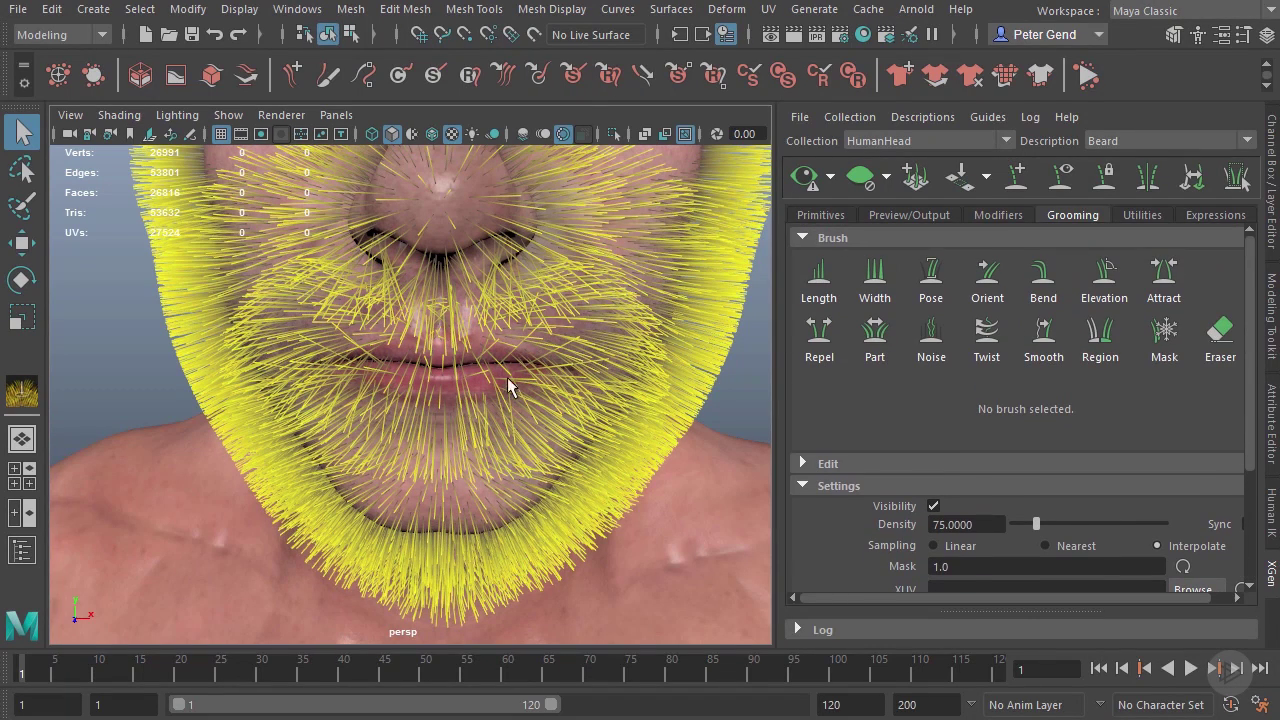
Examine the beard hairs' coverage over the nose, cheeks and neck from the front and the side.
{"action": "mouse_move", "coordinate": [428, 328]}
{"action": "left_mouse_down", "text": "alt"}
{"action": "mouse_move", "coordinate": [443, 251]}
{"action": "mouse_move", "coordinate": [447, 281]}
{"action": "mouse_move", "coordinate": [540, 285]}
{"action": "mouse_move", "coordinate": [470, 300]}
{"action": "left_mouse_up", "text": "alt"}
{"action": "right_click_drag", "start_coordinate": [486, 308], "coordinate": [434, 334], "text": "alt"}
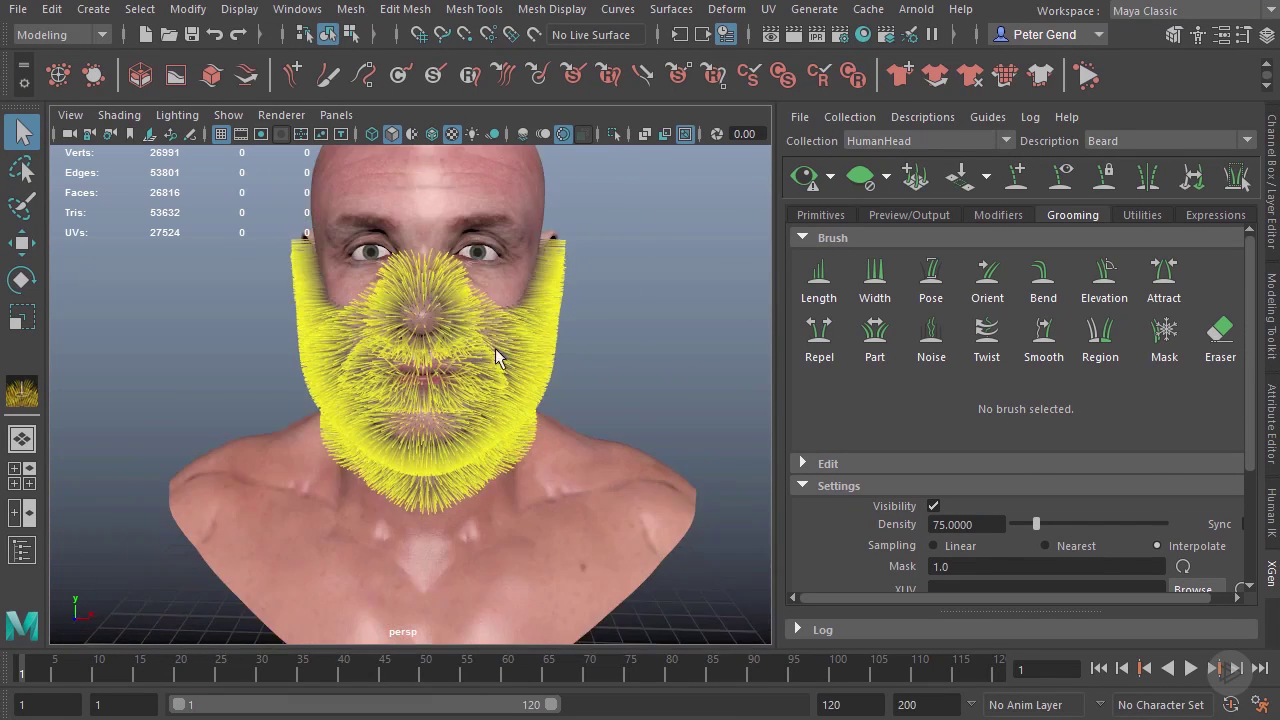
{"action": "left_click_drag", "start_coordinate": [434, 334], "coordinate": [350, 350], "text": "alt"}
{"action": "middle_click_drag", "start_coordinate": [445, 326], "coordinate": [448, 390], "text": "alt"}
{"action": "right_click_drag", "start_coordinate": [448, 390], "coordinate": [451, 335], "text": "alt"}
{"action": "left_click_drag", "start_coordinate": [434, 330], "coordinate": [392, 354], "text": "alt"}
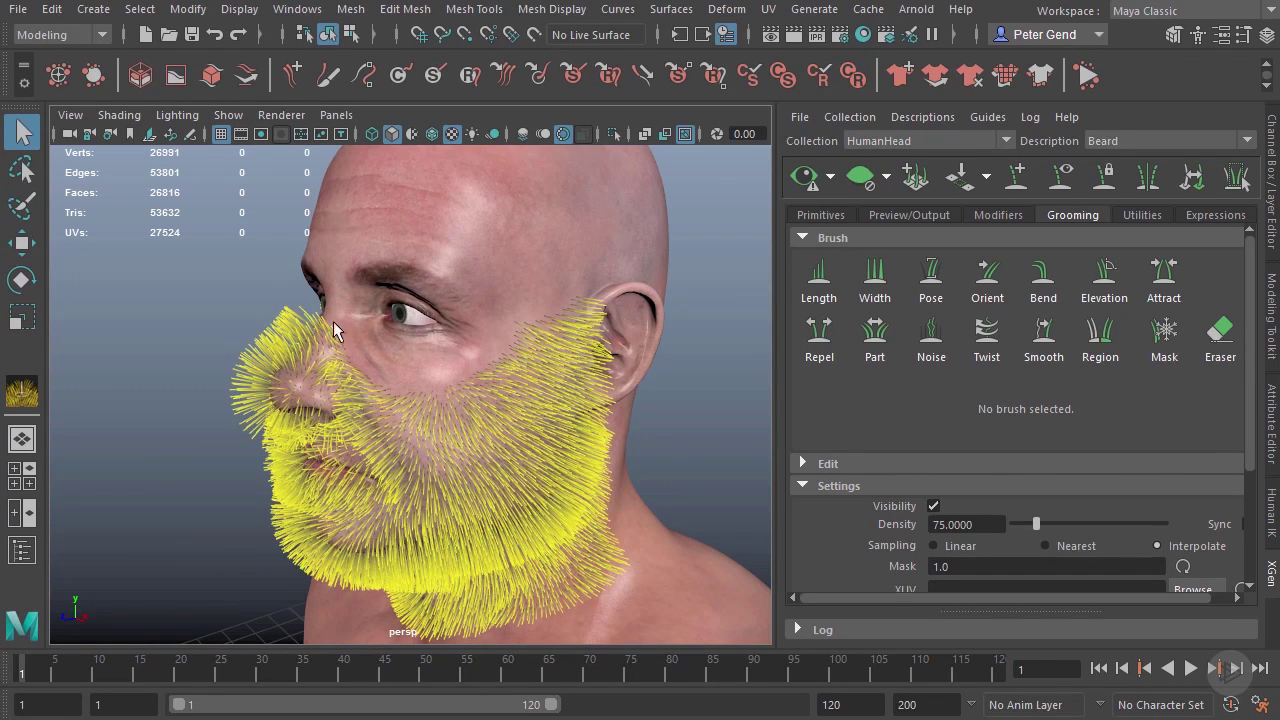
{"action": "left_click_drag", "start_coordinate": [465, 420], "coordinate": [595, 302], "text": "alt"}
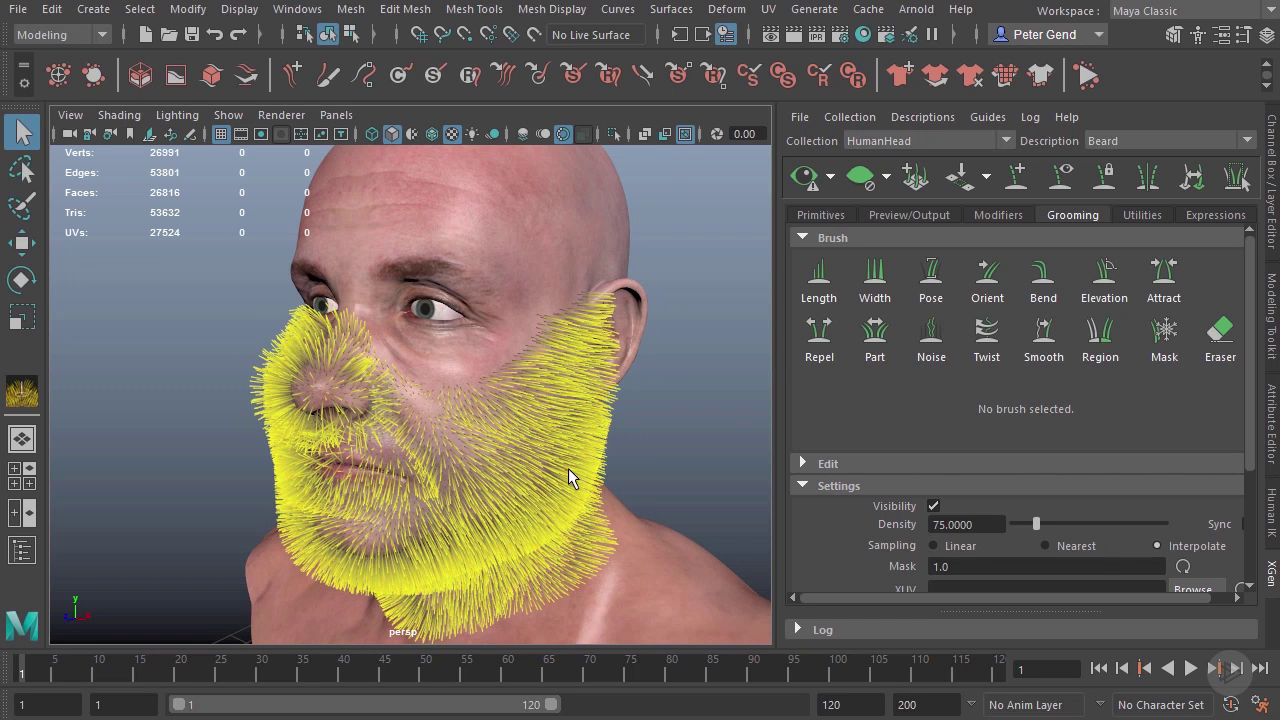
Choose the Length brush and set its increment to -0.100 and its goal length to 0.
{"action": "left_click", "coordinate": [822, 285]}
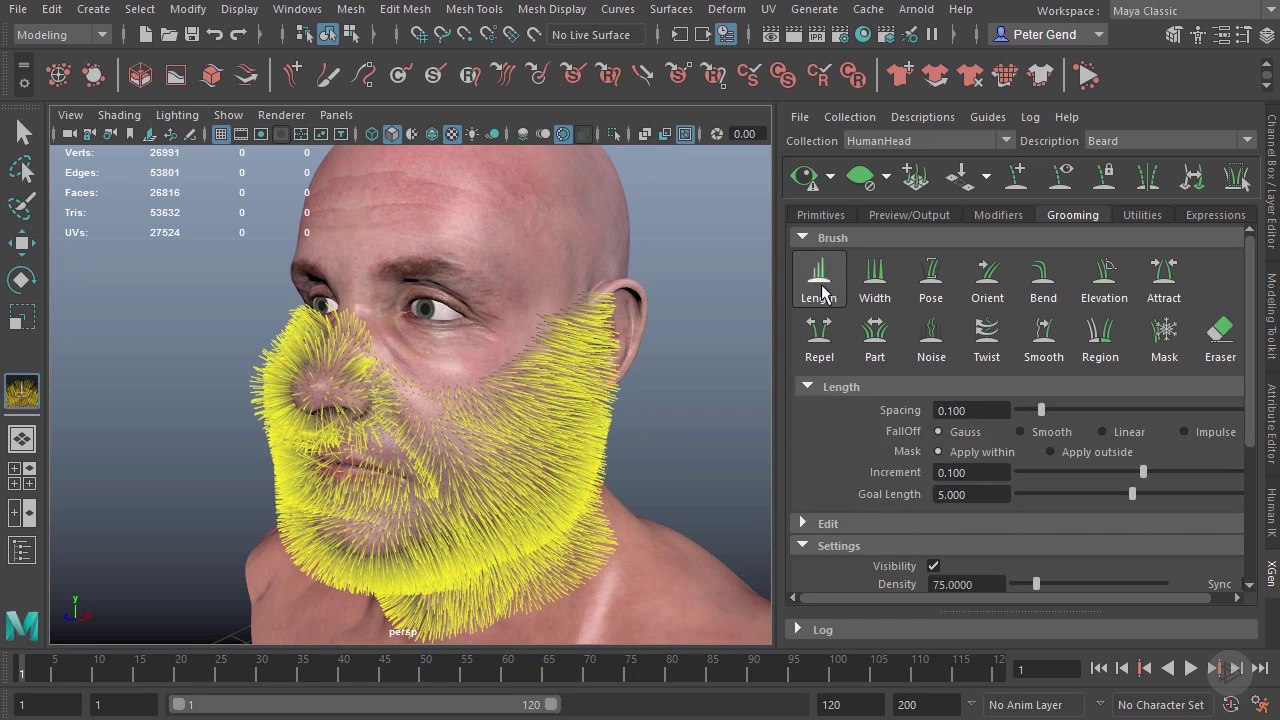
{"action": "mouse_move", "coordinate": [409, 400]}
{"action": "left_mouse_down", "text": "alt"}
{"action": "mouse_move", "coordinate": [509, 429]}
{"action": "mouse_move", "coordinate": [531, 408]}
{"action": "left_mouse_up", "text": "alt"}
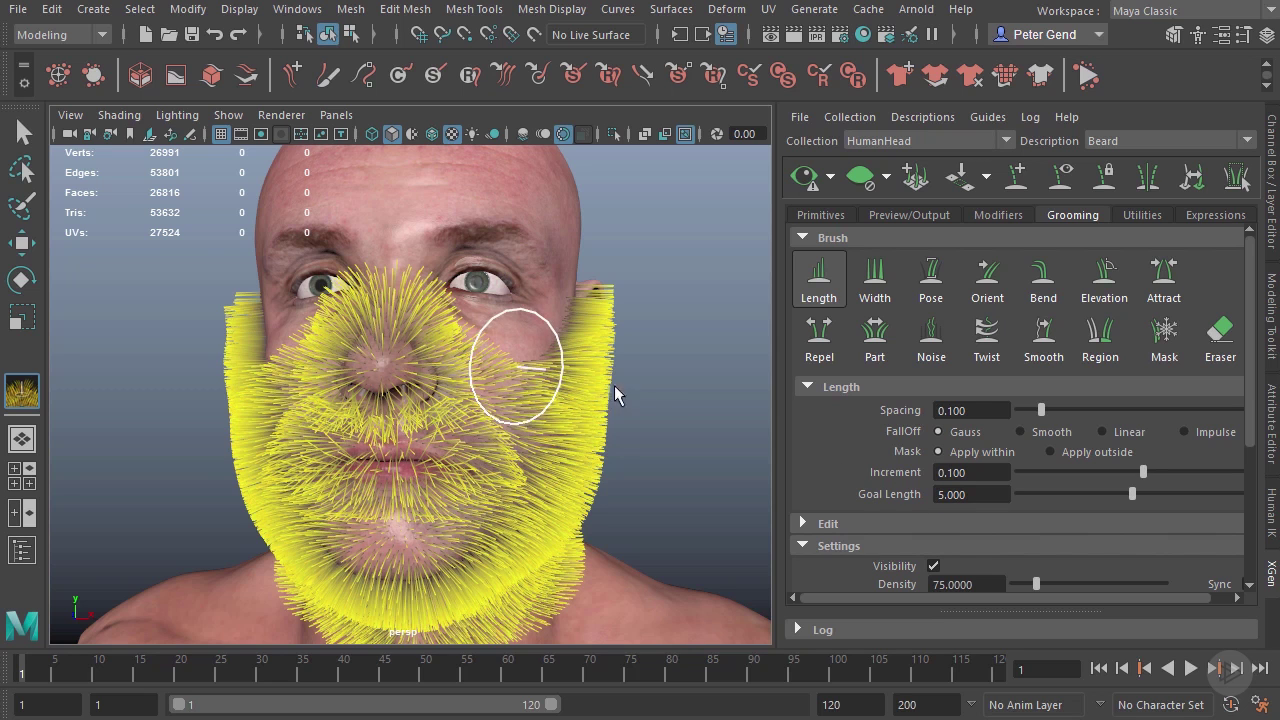
{"action": "right_click_drag", "start_coordinate": [609, 388], "coordinate": [618, 392], "text": "alt"}
{"action": "mouse_move", "coordinate": [617, 392]}
{"action": "left_mouse_down", "text": "alt"}
{"action": "mouse_move", "coordinate": [594, 400]}
{"action": "mouse_move", "coordinate": [609, 429]}
{"action": "mouse_move", "coordinate": [557, 394]}
{"action": "left_mouse_up", "text": "alt"}
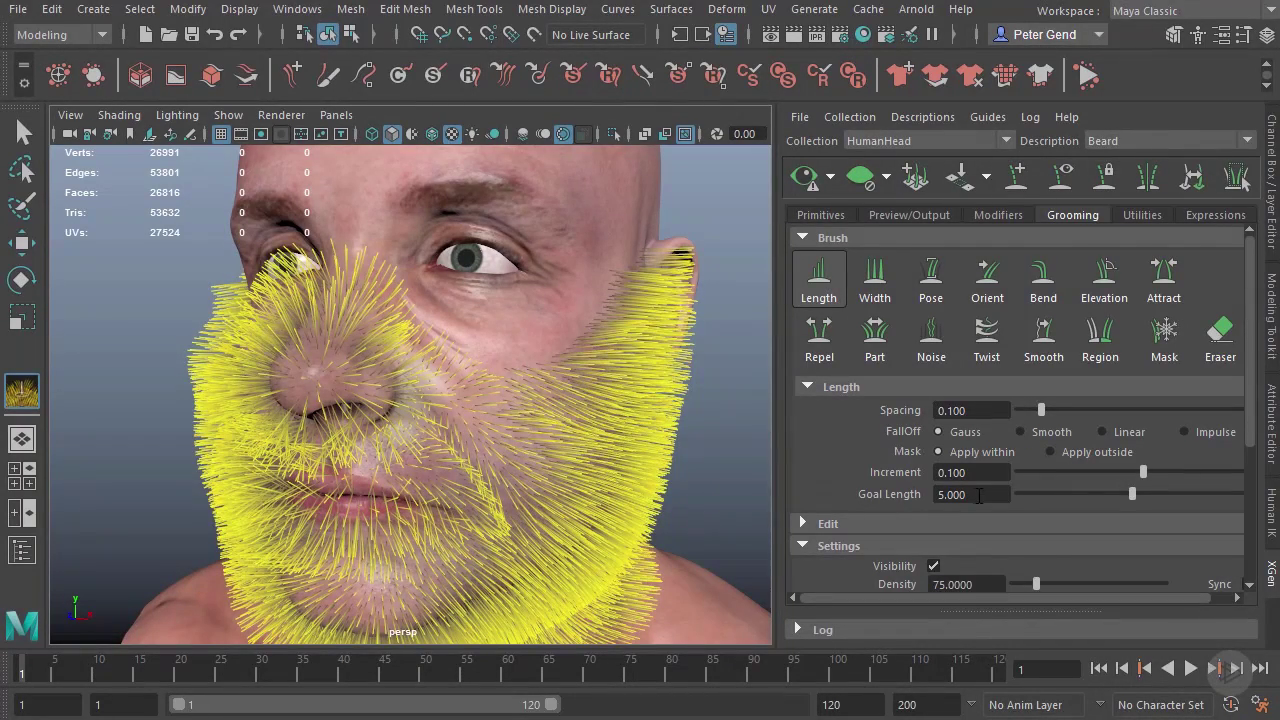
{"action": "mouse_move", "coordinate": [544, 325]}
{"action": "left_mouse_down", "text": "alt"}
{"action": "mouse_move", "coordinate": [600, 349]}
{"action": "mouse_move", "coordinate": [610, 406]}
{"action": "left_mouse_up", "text": "alt"}
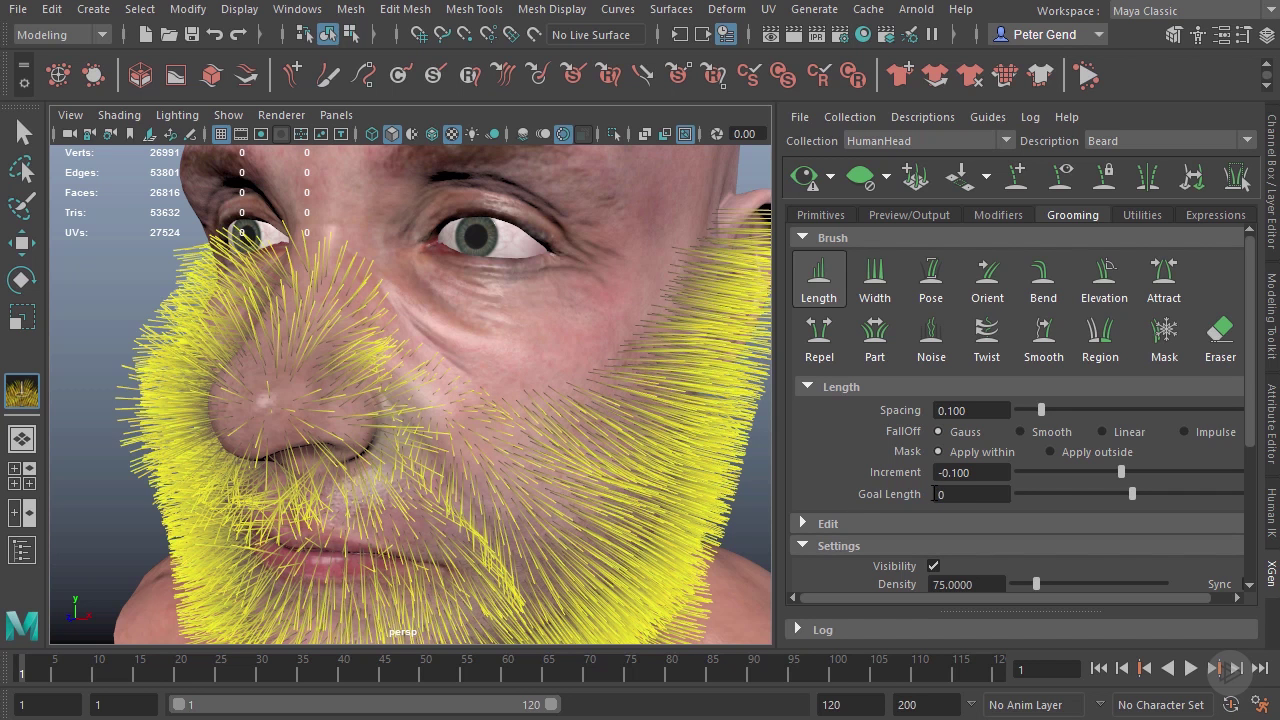
{"action": "key", "text": "Return"}
Brush away the hairs on the nose and around the nostrils with the Length brush.
{"action": "mouse_move", "coordinate": [279, 372]}
{"action": "left_mouse_down", "text": "alt"}
{"action": "mouse_move", "coordinate": [443, 323]}
{"action": "mouse_move", "coordinate": [388, 316]}
{"action": "mouse_move", "coordinate": [370, 273]}
{"action": "mouse_move", "coordinate": [379, 368]}
{"action": "mouse_move", "coordinate": [363, 418]}
{"action": "mouse_move", "coordinate": [373, 412]}
{"action": "mouse_move", "coordinate": [321, 384]}
{"action": "left_mouse_up", "text": "alt"}
{"action": "mouse_move", "coordinate": [360, 430]}
{"action": "left_mouse_down", "text": "alt"}
{"action": "mouse_move", "coordinate": [389, 392]}
{"action": "mouse_move", "coordinate": [343, 374]}
{"action": "mouse_move", "coordinate": [369, 383]}
{"action": "left_mouse_up", "text": "alt"}
{"action": "mouse_move", "coordinate": [429, 338]}
{"action": "left_mouse_down", "text": "alt"}
{"action": "mouse_move", "coordinate": [407, 313]}
{"action": "mouse_move", "coordinate": [400, 322]}
{"action": "left_mouse_up", "text": "alt"}
{"action": "mouse_move", "coordinate": [365, 363]}
{"action": "left_mouse_down"}
{"action": "mouse_move", "coordinate": [401, 297]}
{"action": "mouse_move", "coordinate": [399, 338]}
{"action": "mouse_move", "coordinate": [417, 362]}
{"action": "mouse_move", "coordinate": [470, 274]}
{"action": "left_mouse_up"}
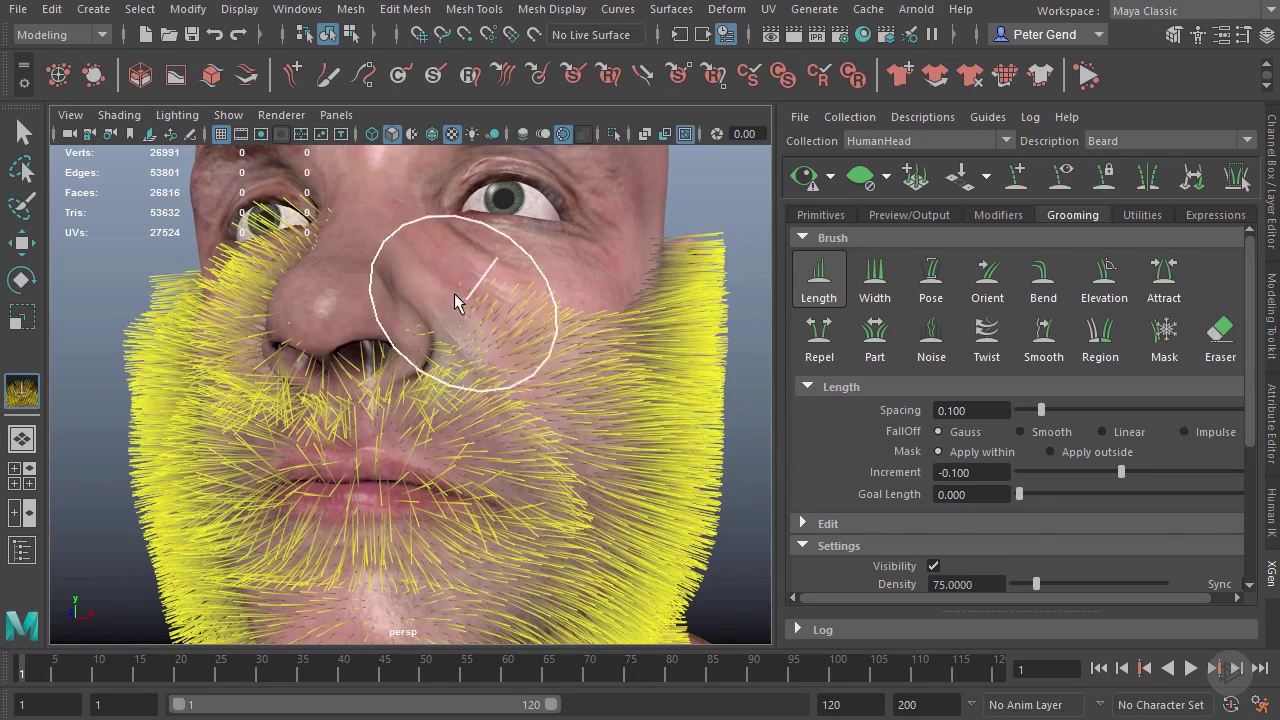
{"action": "mouse_move", "coordinate": [430, 352]}
{"action": "left_mouse_down", "text": "alt"}
{"action": "mouse_move", "coordinate": [449, 310]}
{"action": "mouse_move", "coordinate": [515, 328]}
{"action": "mouse_move", "coordinate": [414, 249]}
{"action": "mouse_move", "coordinate": [465, 293]}
{"action": "left_mouse_up", "text": "alt"}
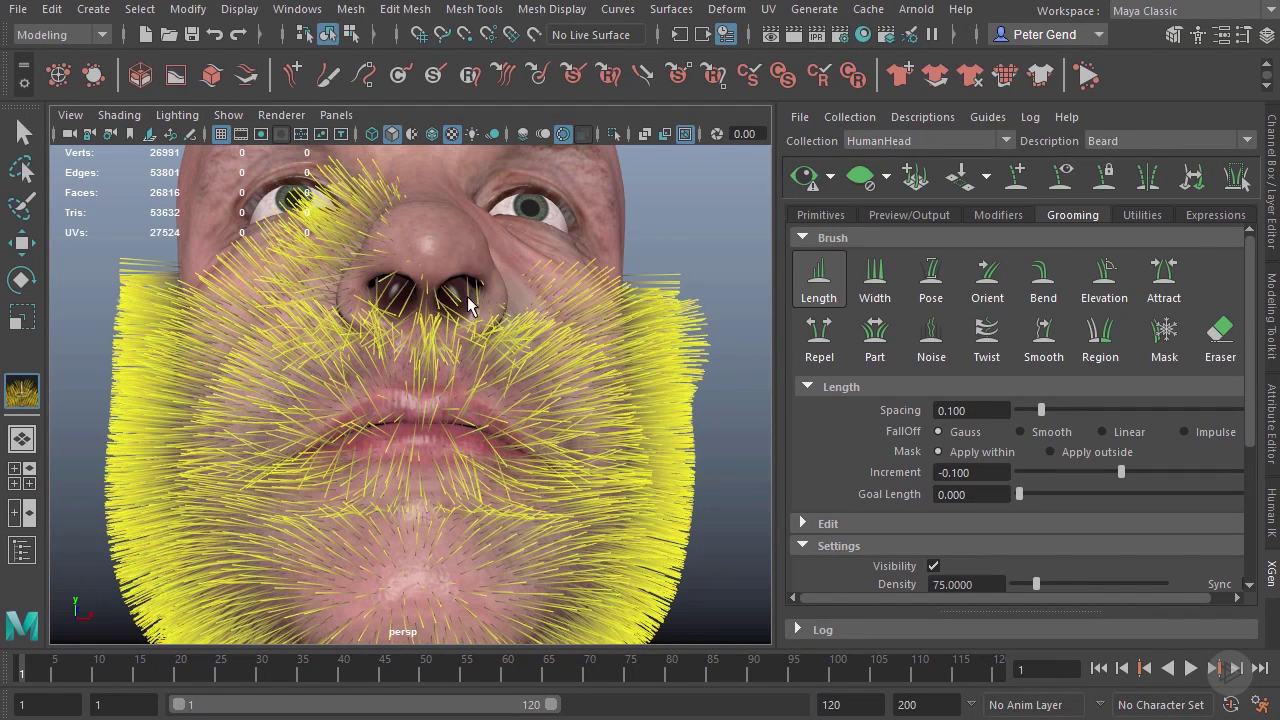
{"action": "mouse_move", "coordinate": [462, 280]}
{"action": "left_mouse_down"}
{"action": "mouse_move", "coordinate": [433, 285]}
{"action": "mouse_move", "coordinate": [448, 343]}
{"action": "mouse_move", "coordinate": [423, 330]}
{"action": "mouse_move", "coordinate": [410, 265]}
{"action": "left_mouse_up"}
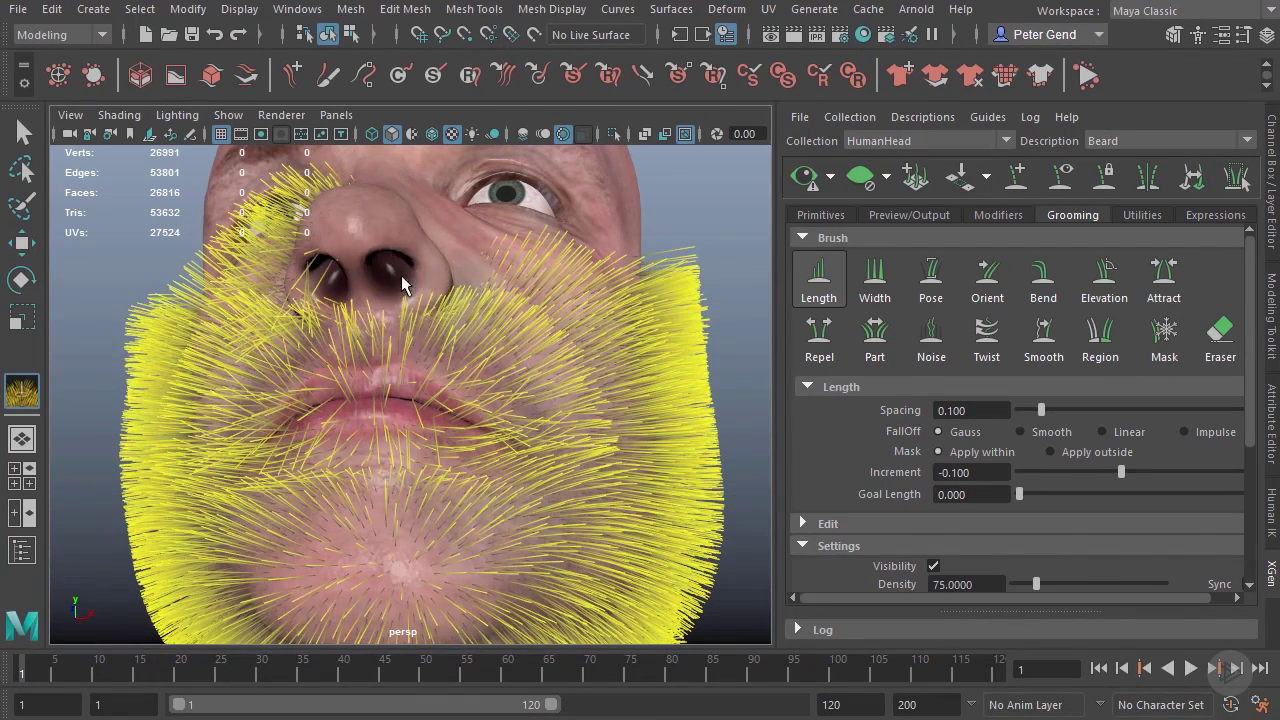
Shorten the hairs along the character's left upper cheek, sideburn and rear jaw edge with the Length brush.
{"action": "mouse_move", "coordinate": [403, 283]}
{"action": "left_mouse_down", "text": "alt"}
{"action": "mouse_move", "coordinate": [414, 359]}
{"action": "mouse_move", "coordinate": [398, 475]}
{"action": "mouse_move", "coordinate": [390, 463]}
{"action": "mouse_move", "coordinate": [429, 459]}
{"action": "mouse_move", "coordinate": [449, 475]}
{"action": "mouse_move", "coordinate": [497, 473]}
{"action": "mouse_move", "coordinate": [382, 418]}
{"action": "mouse_move", "coordinate": [403, 462]}
{"action": "mouse_move", "coordinate": [356, 452]}
{"action": "mouse_move", "coordinate": [450, 458]}
{"action": "mouse_move", "coordinate": [432, 462]}
{"action": "mouse_move", "coordinate": [293, 383]}
{"action": "mouse_move", "coordinate": [481, 477]}
{"action": "mouse_move", "coordinate": [508, 441]}
{"action": "mouse_move", "coordinate": [343, 417]}
{"action": "mouse_move", "coordinate": [462, 345]}
{"action": "mouse_move", "coordinate": [590, 402]}
{"action": "mouse_move", "coordinate": [432, 338]}
{"action": "mouse_move", "coordinate": [465, 350]}
{"action": "mouse_move", "coordinate": [403, 277]}
{"action": "mouse_move", "coordinate": [337, 297]}
{"action": "mouse_move", "coordinate": [404, 277]}
{"action": "mouse_move", "coordinate": [414, 343]}
{"action": "mouse_move", "coordinate": [601, 380]}
{"action": "left_mouse_up", "text": "alt"}
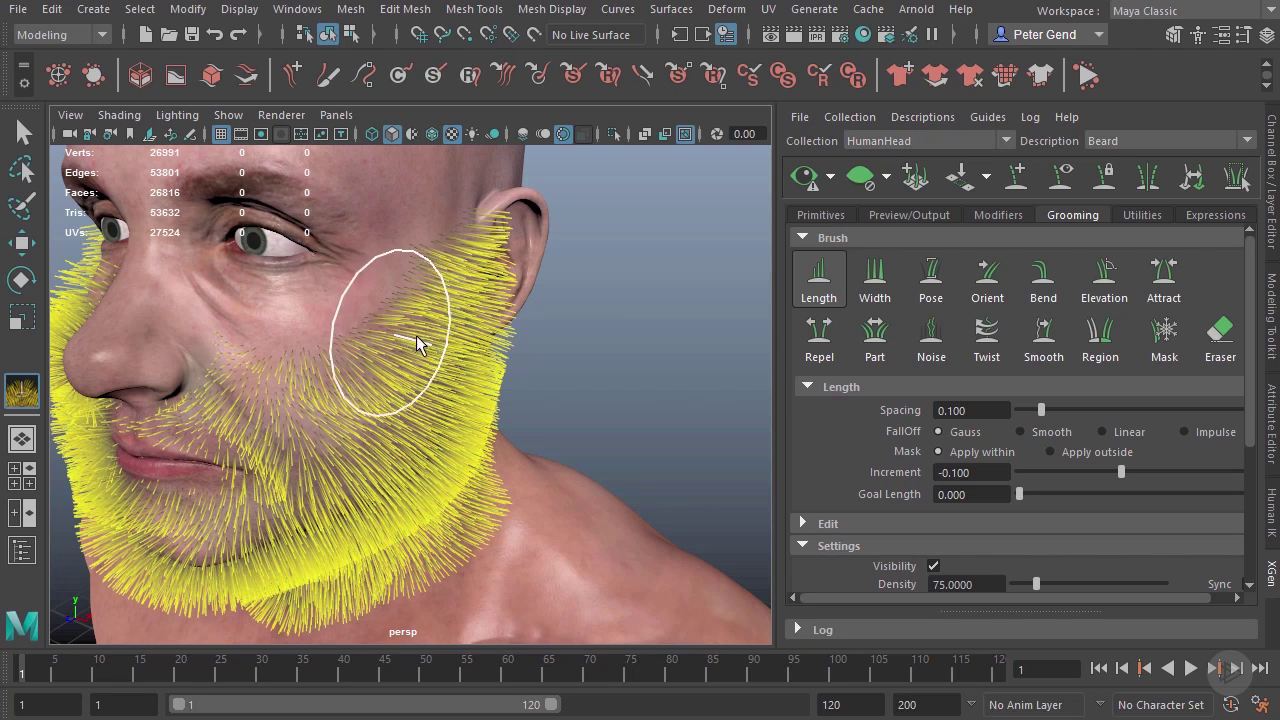
{"action": "mouse_move", "coordinate": [437, 329]}
{"action": "left_mouse_down", "text": "alt"}
{"action": "mouse_move", "coordinate": [372, 321]}
{"action": "mouse_move", "coordinate": [358, 298]}
{"action": "left_mouse_up", "text": "alt"}
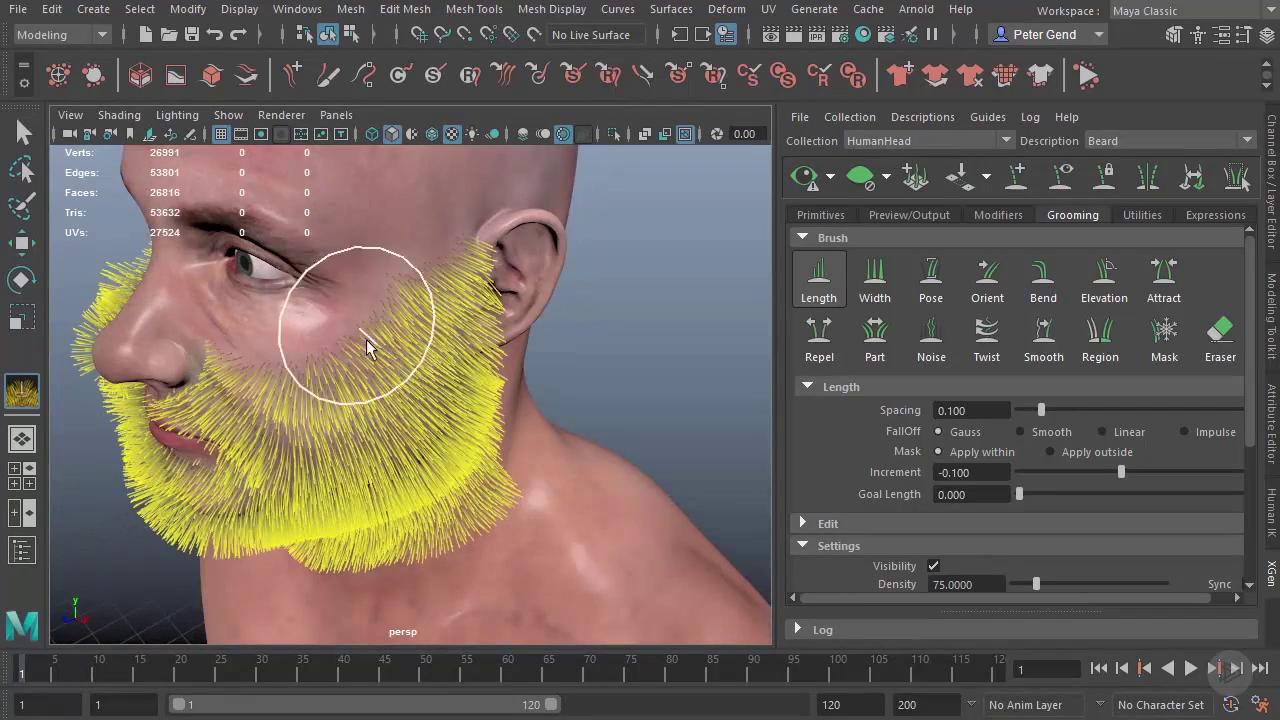
{"action": "mouse_move", "coordinate": [365, 345]}
{"action": "left_mouse_down", "text": "alt"}
{"action": "mouse_move", "coordinate": [343, 330]}
{"action": "mouse_move", "coordinate": [394, 289]}
{"action": "mouse_move", "coordinate": [386, 280]}
{"action": "mouse_move", "coordinate": [472, 264]}
{"action": "mouse_move", "coordinate": [445, 247]}
{"action": "mouse_move", "coordinate": [391, 270]}
{"action": "mouse_move", "coordinate": [474, 329]}
{"action": "mouse_move", "coordinate": [351, 372]}
{"action": "mouse_move", "coordinate": [403, 244]}
{"action": "mouse_move", "coordinate": [388, 261]}
{"action": "left_mouse_up", "text": "alt"}
{"action": "mouse_move", "coordinate": [420, 346]}
{"action": "left_mouse_down"}
{"action": "mouse_move", "coordinate": [457, 374]}
{"action": "mouse_move", "coordinate": [451, 336]}
{"action": "left_mouse_up"}
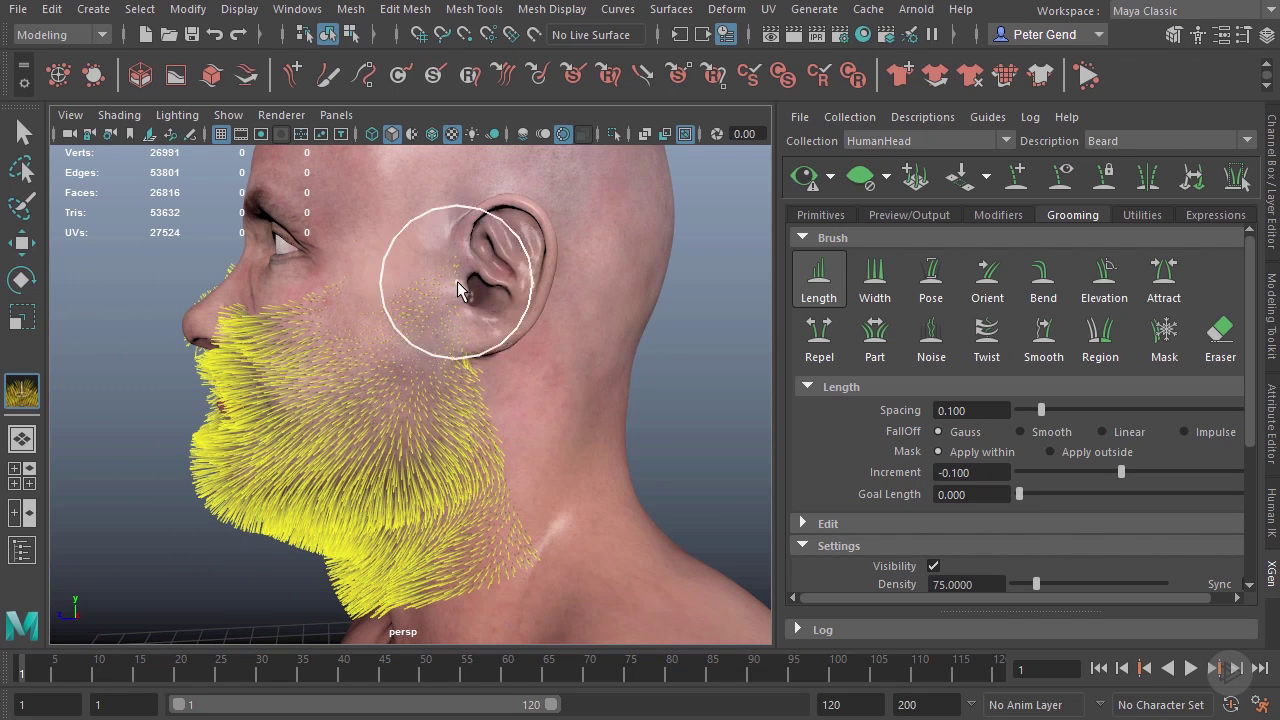
{"action": "mouse_move", "coordinate": [449, 257]}
{"action": "left_mouse_down"}
{"action": "mouse_move", "coordinate": [466, 412]}
{"action": "mouse_move", "coordinate": [468, 366]}
{"action": "left_mouse_up"}
{"action": "mouse_move", "coordinate": [520, 556]}
{"action": "left_mouse_down"}
{"action": "mouse_move", "coordinate": [486, 440]}
{"action": "mouse_move", "coordinate": [508, 522]}
{"action": "mouse_move", "coordinate": [476, 595]}
{"action": "mouse_move", "coordinate": [557, 486]}
{"action": "mouse_move", "coordinate": [506, 531]}
{"action": "left_mouse_up"}
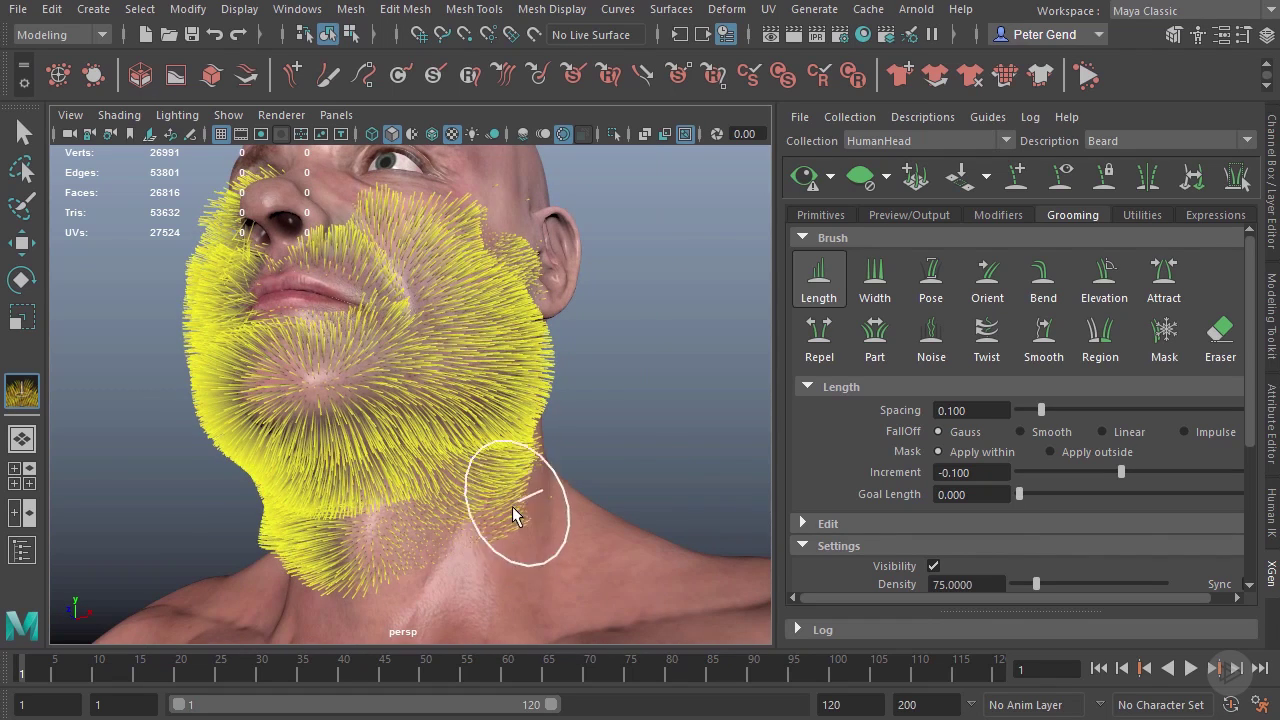
Trim the hairs on the character's left neck and jaw, reducing the Length brush increment to -0.050.
{"action": "mouse_move", "coordinate": [514, 474]}
{"action": "left_mouse_down", "text": "alt"}
{"action": "mouse_move", "coordinate": [443, 500]}
{"action": "mouse_move", "coordinate": [566, 429]}
{"action": "left_mouse_up", "text": "alt"}
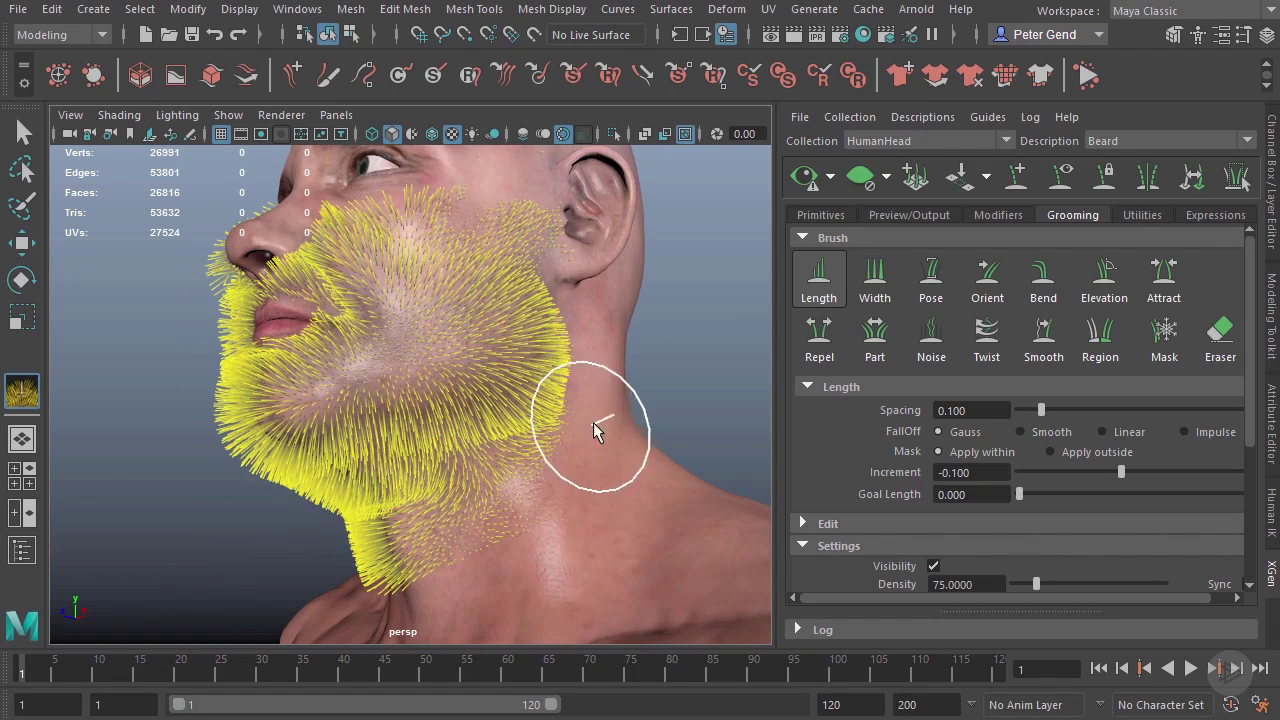
{"action": "mouse_move", "coordinate": [544, 498]}
{"action": "left_mouse_down", "text": "alt"}
{"action": "mouse_move", "coordinate": [362, 601]}
{"action": "mouse_move", "coordinate": [480, 509]}
{"action": "left_mouse_up", "text": "alt"}
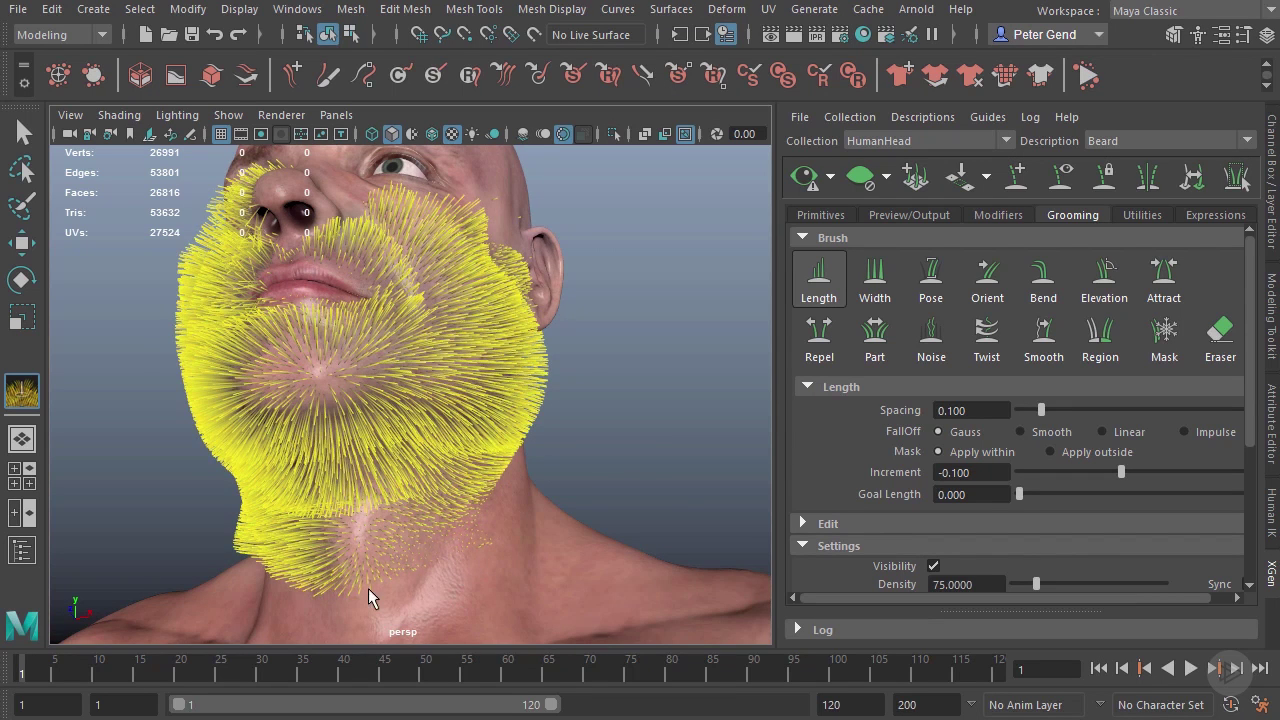
{"action": "left_click_drag", "start_coordinate": [366, 592], "coordinate": [373, 579], "text": "alt"}
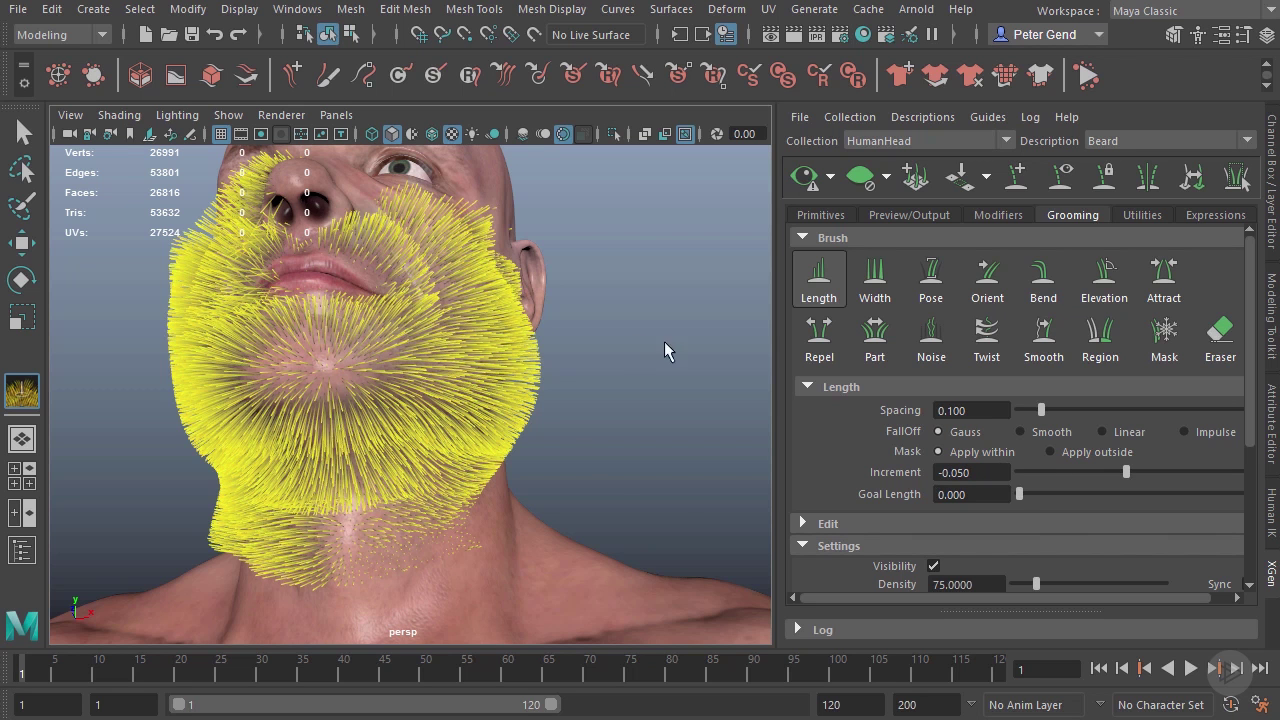
{"action": "left_click_drag", "start_coordinate": [309, 486], "coordinate": [236, 522], "text": "alt"}
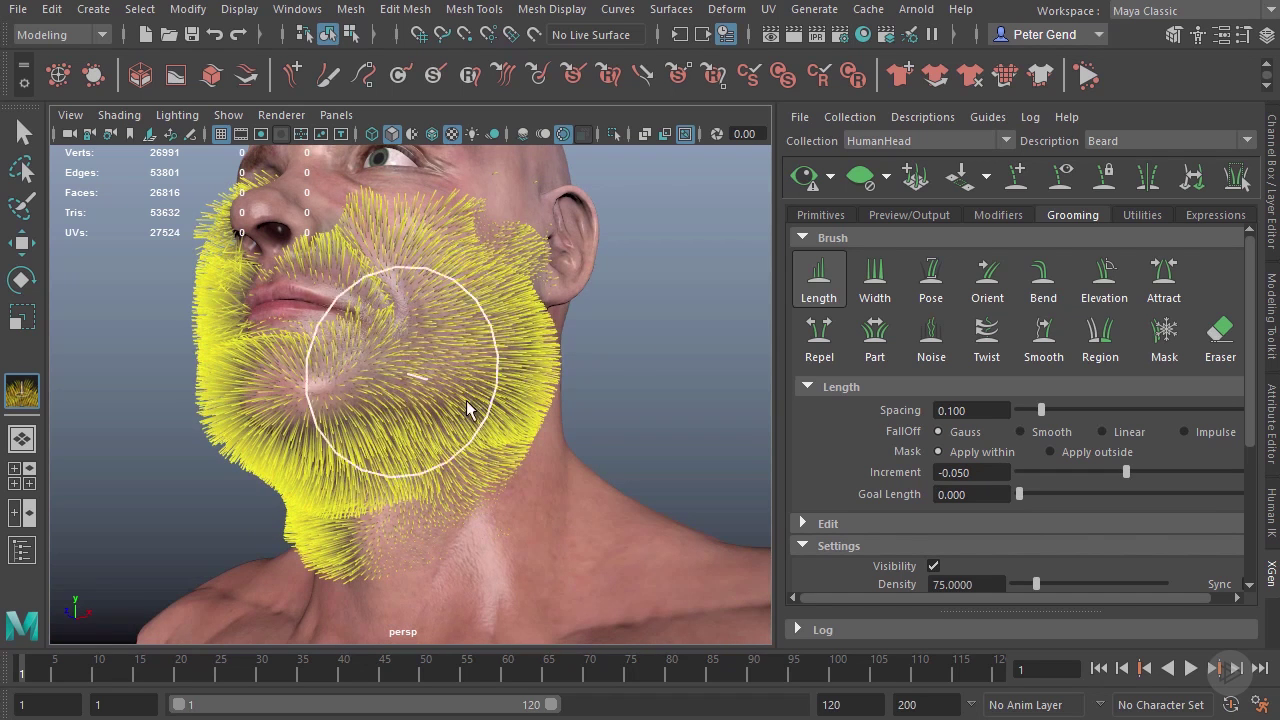
{"action": "left_click_drag", "start_coordinate": [457, 371], "coordinate": [543, 377], "text": "alt"}
{"action": "mouse_move", "coordinate": [506, 324]}
{"action": "left_mouse_down", "text": "alt"}
{"action": "mouse_move", "coordinate": [537, 372]}
{"action": "mouse_move", "coordinate": [409, 294]}
{"action": "mouse_move", "coordinate": [349, 391]}
{"action": "mouse_move", "coordinate": [390, 457]}
{"action": "mouse_move", "coordinate": [377, 449]}
{"action": "mouse_move", "coordinate": [374, 469]}
{"action": "mouse_move", "coordinate": [463, 420]}
{"action": "mouse_move", "coordinate": [497, 324]}
{"action": "mouse_move", "coordinate": [510, 327]}
{"action": "left_mouse_up", "text": "alt"}
Mirror the trimmed side of the beard onto the untrimmed side with Flip To Right.
{"action": "mouse_move", "coordinate": [1253, 365]}
{"action": "left_mouse_down"}
{"action": "mouse_move", "coordinate": [1252, 462]}
{"action": "mouse_move", "coordinate": [1255, 372]}
{"action": "left_mouse_up"}
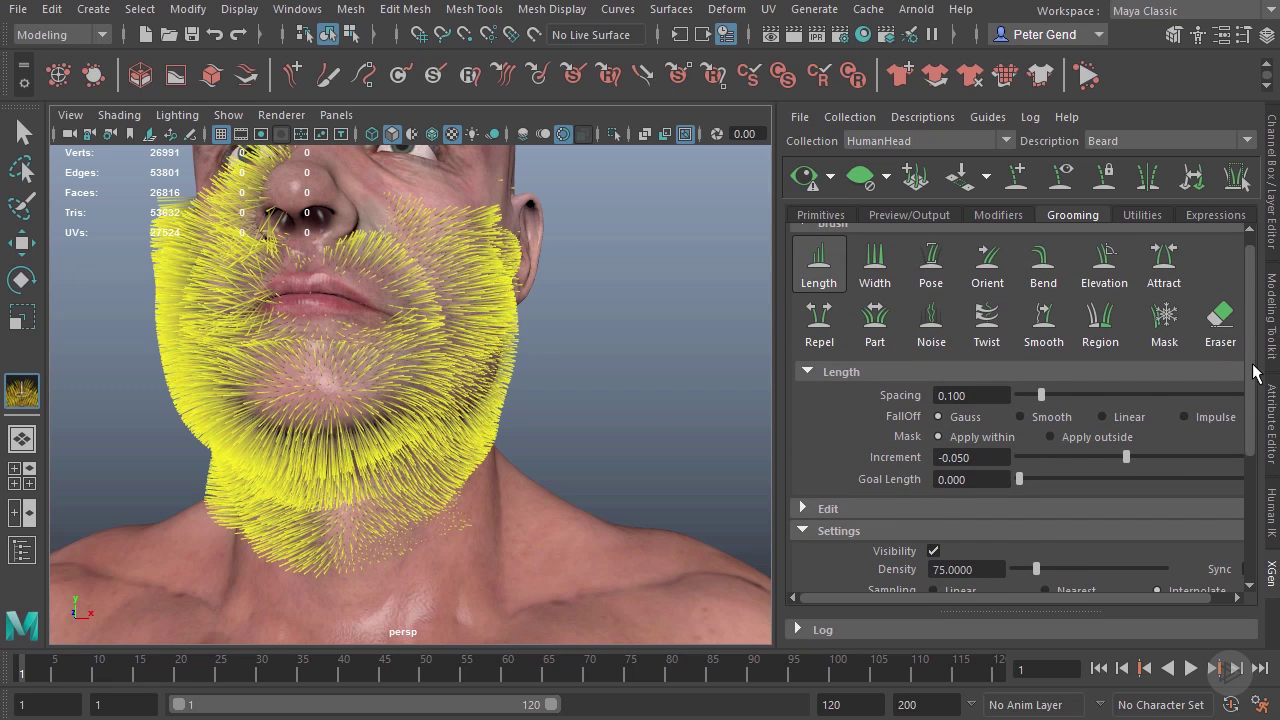
{"action": "scroll", "coordinate": [900, 400], "scroll_direction": "down", "scroll_amount": 3}
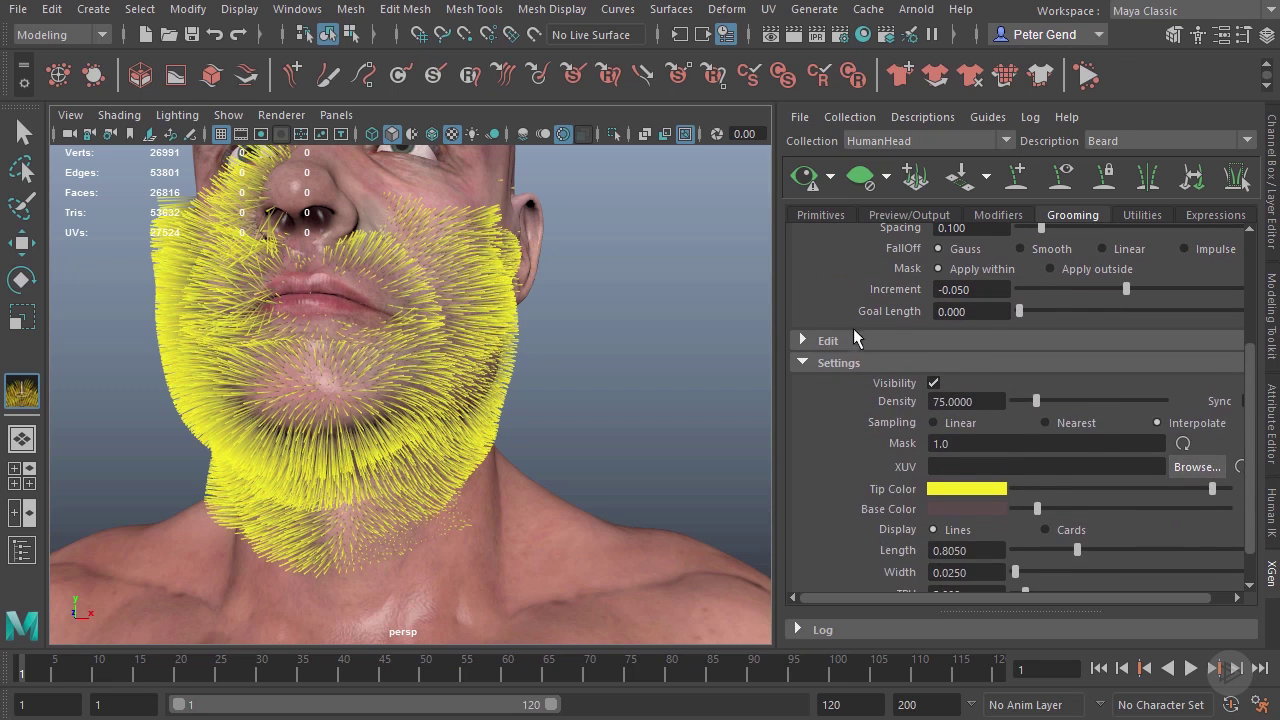
{"action": "left_click", "coordinate": [838, 341]}
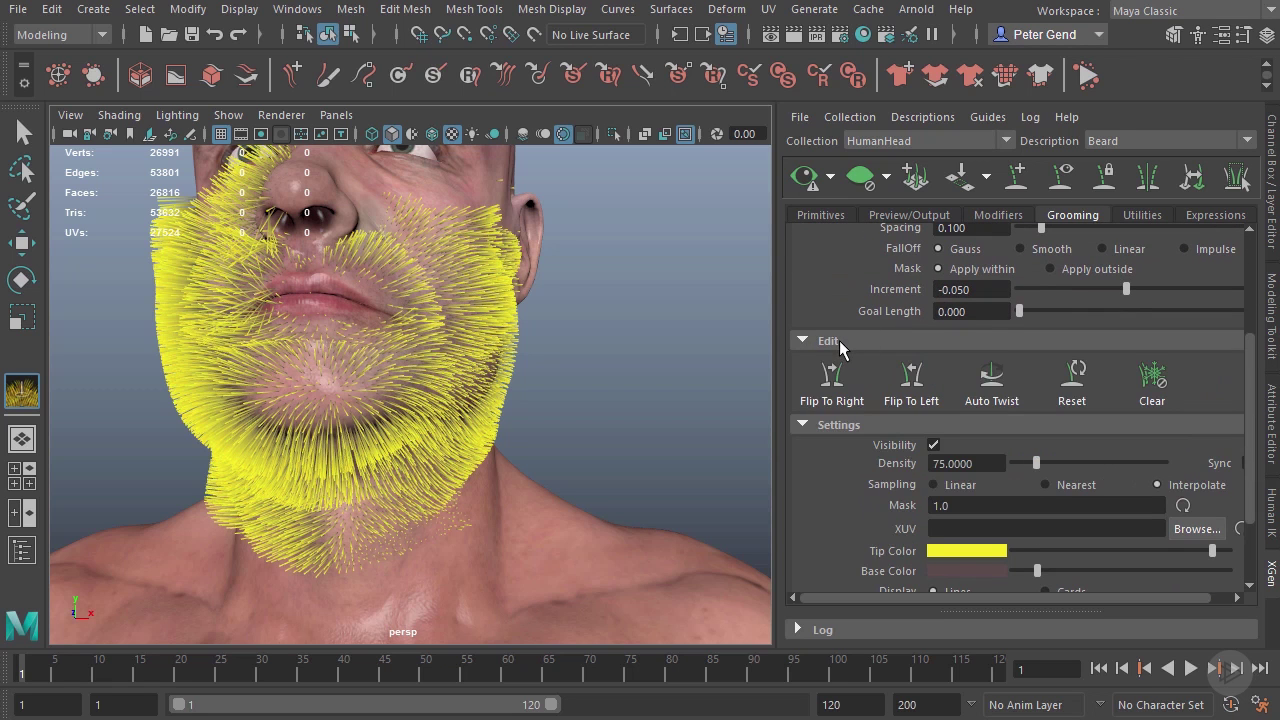
{"action": "right_click_drag", "start_coordinate": [623, 423], "coordinate": [534, 414], "text": "alt"}
{"action": "left_click_drag", "start_coordinate": [534, 414], "coordinate": [610, 420], "text": "alt"}
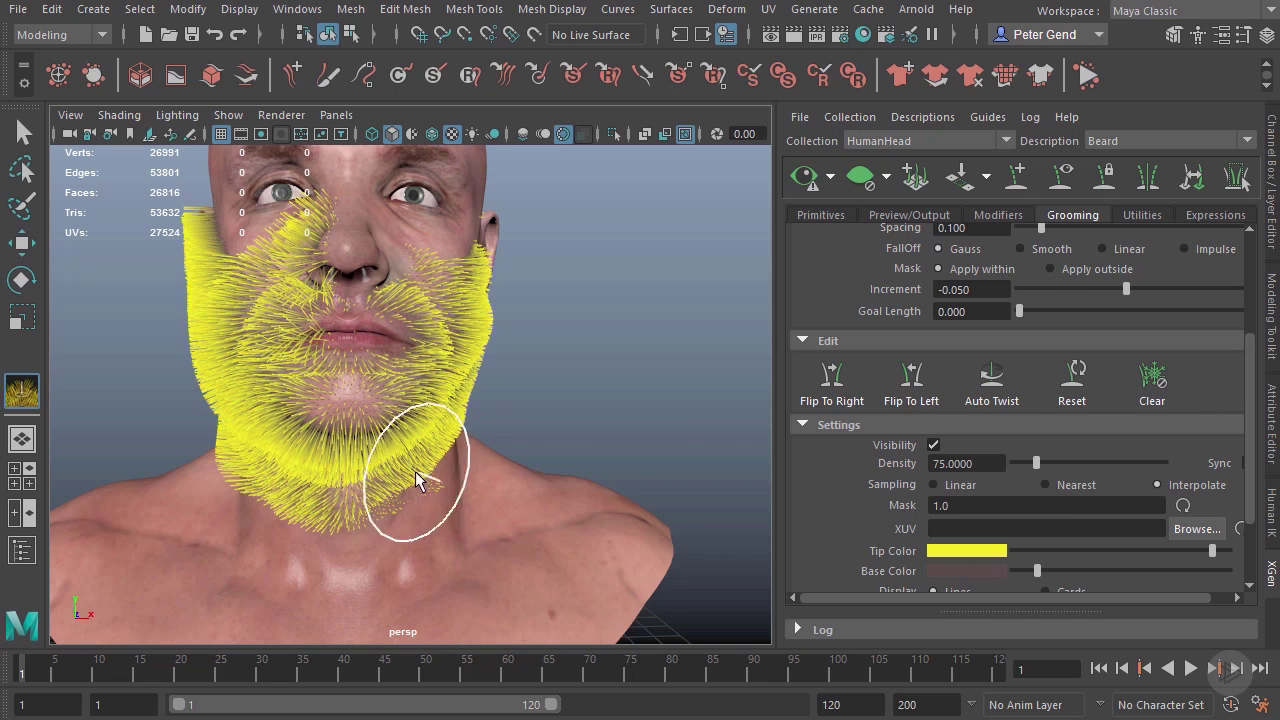
{"action": "right_click_drag", "start_coordinate": [334, 469], "coordinate": [257, 449], "text": "alt"}
{"action": "middle_click_drag", "start_coordinate": [380, 435], "coordinate": [437, 353], "text": "alt"}
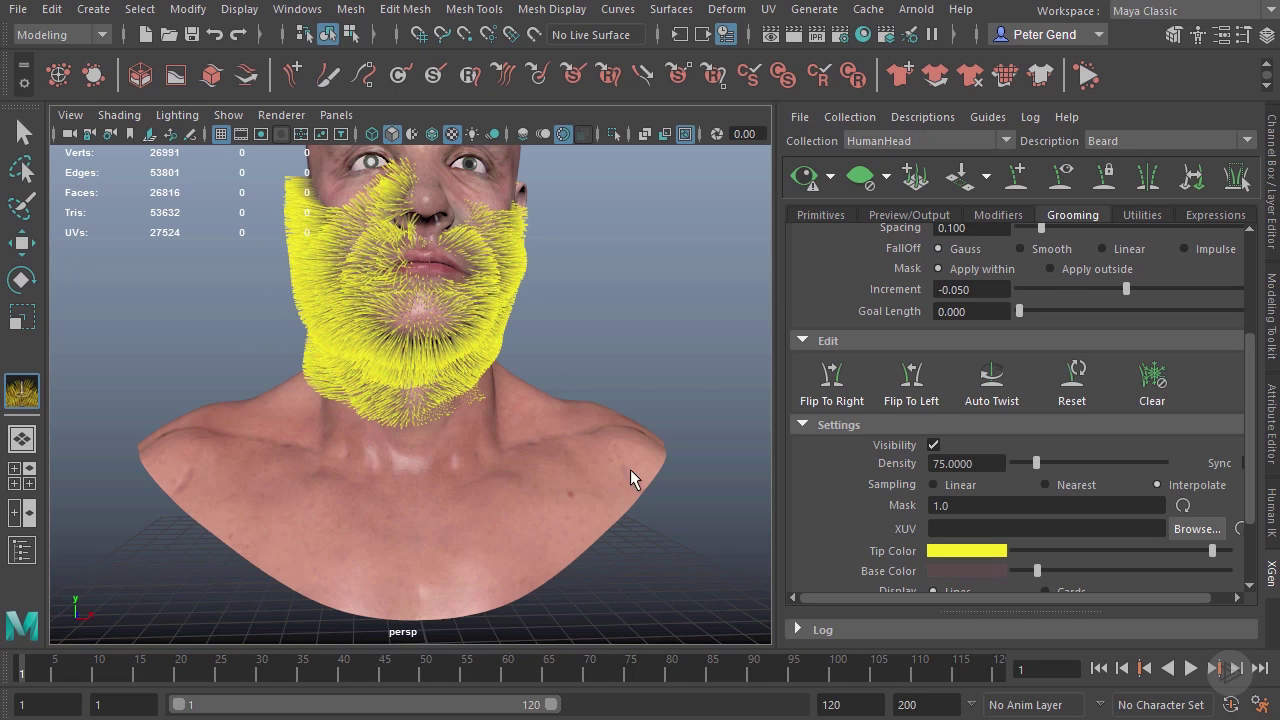
{"action": "left_click_drag", "start_coordinate": [438, 446], "coordinate": [749, 486], "text": "alt"}
{"action": "mouse_move", "coordinate": [393, 402]}
{"action": "left_mouse_down", "text": "alt"}
{"action": "mouse_move", "coordinate": [594, 400]}
{"action": "mouse_move", "coordinate": [571, 386]}
{"action": "left_mouse_up", "text": "alt"}
{"action": "left_click_drag", "start_coordinate": [411, 475], "coordinate": [280, 445], "text": "alt"}
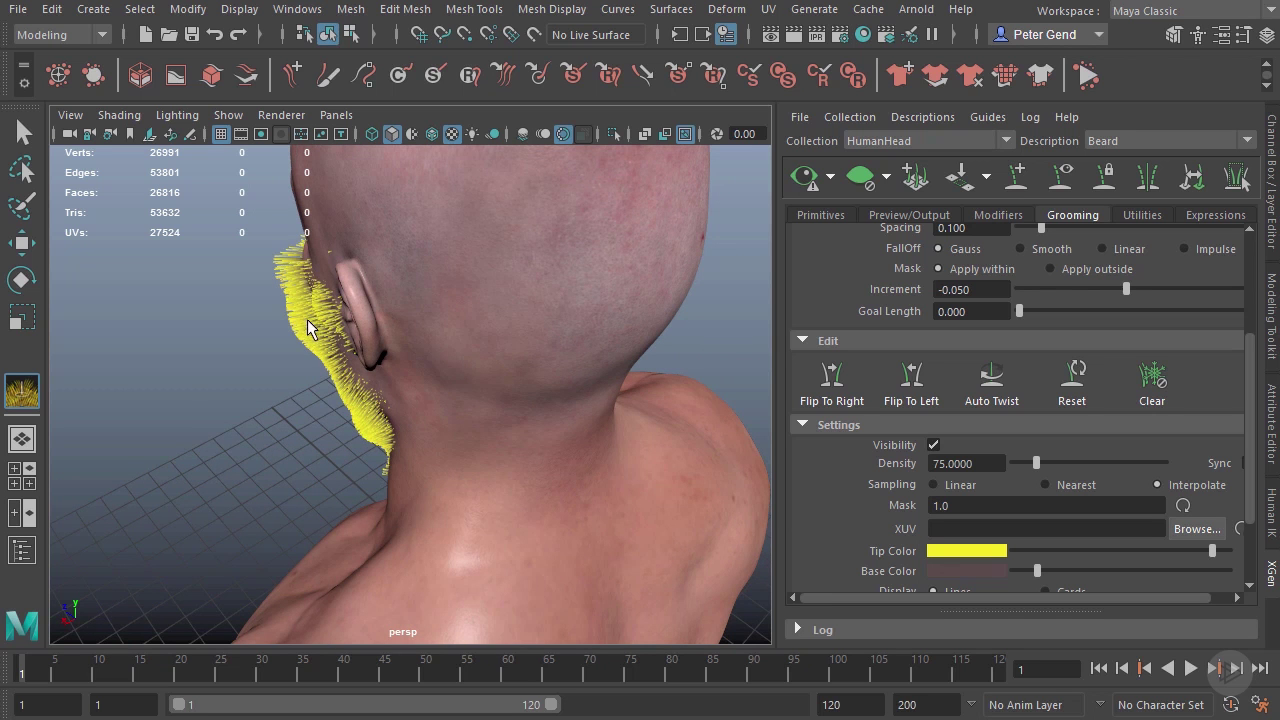
{"action": "left_click_drag", "start_coordinate": [495, 284], "coordinate": [375, 267], "text": "alt"}
{"action": "left_click", "coordinate": [818, 388]}
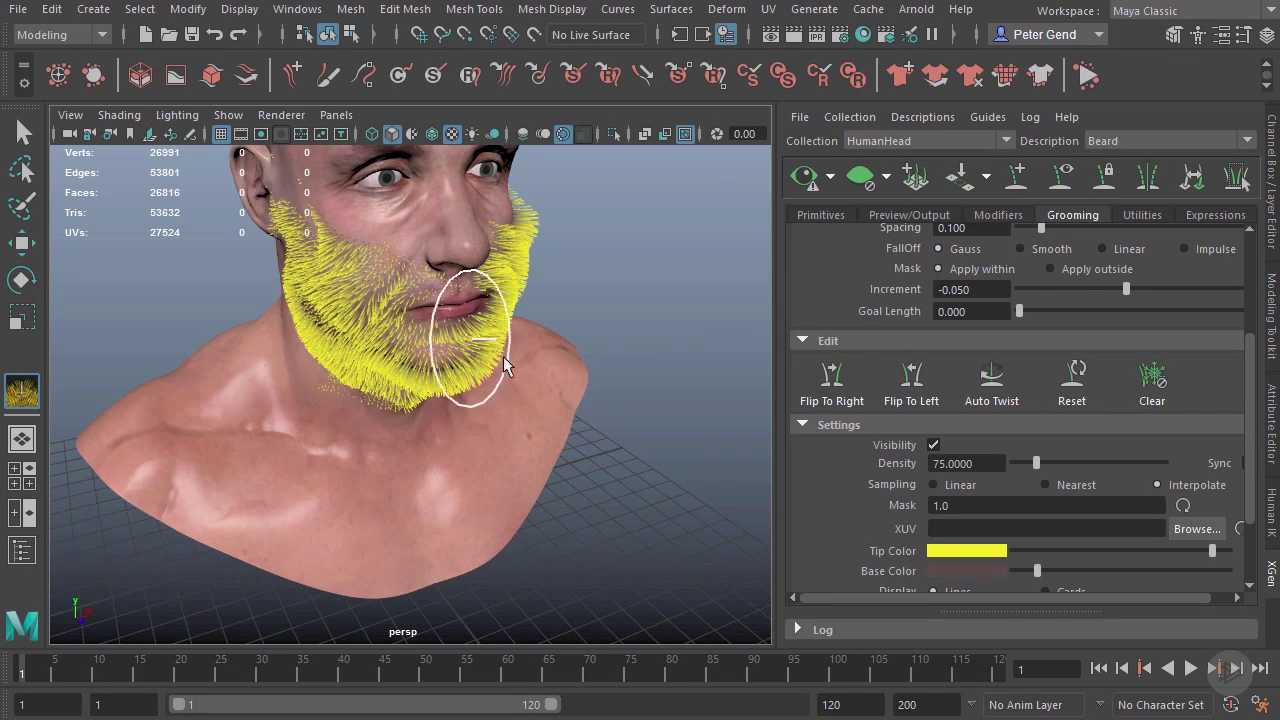
Smooth the hairs on the character's left cheek with the Smooth brush.
{"action": "left_click_drag", "start_coordinate": [529, 371], "coordinate": [451, 340], "text": "alt"}
{"action": "middle_click_drag", "start_coordinate": [451, 340], "coordinate": [391, 386], "text": "alt"}
{"action": "right_click_drag", "start_coordinate": [391, 386], "coordinate": [524, 384], "text": "alt"}
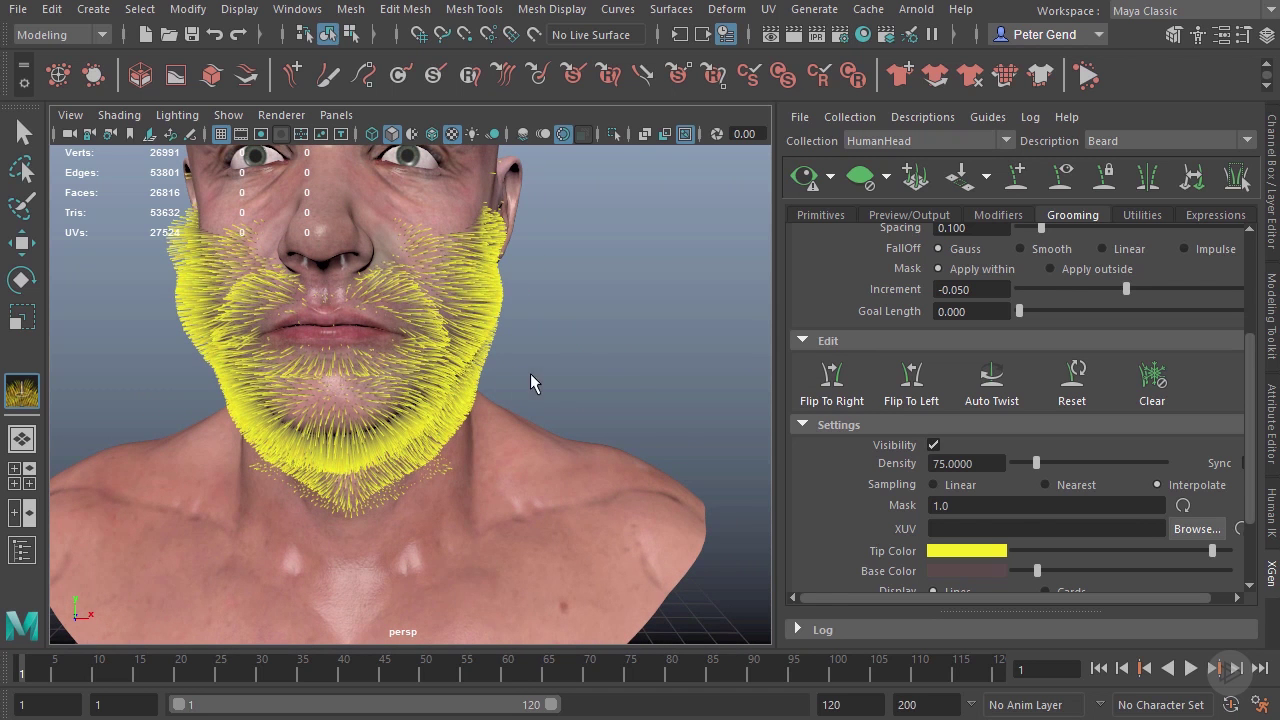
{"action": "scroll", "coordinate": [900, 420], "scroll_direction": "up", "scroll_amount": 5}
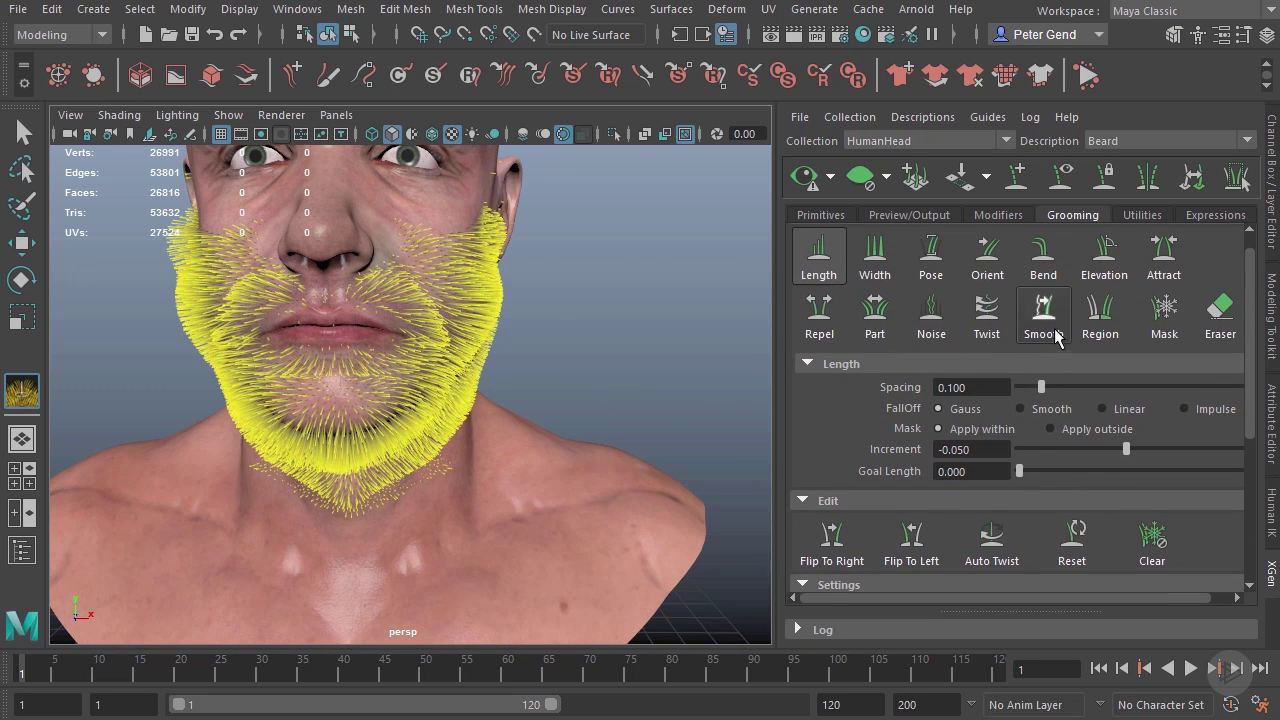
{"action": "left_click", "coordinate": [1044, 318]}
{"action": "mouse_move", "coordinate": [562, 310]}
{"action": "left_mouse_down", "text": "alt"}
{"action": "mouse_move", "coordinate": [486, 243]}
{"action": "mouse_move", "coordinate": [420, 268]}
{"action": "left_mouse_up", "text": "alt"}
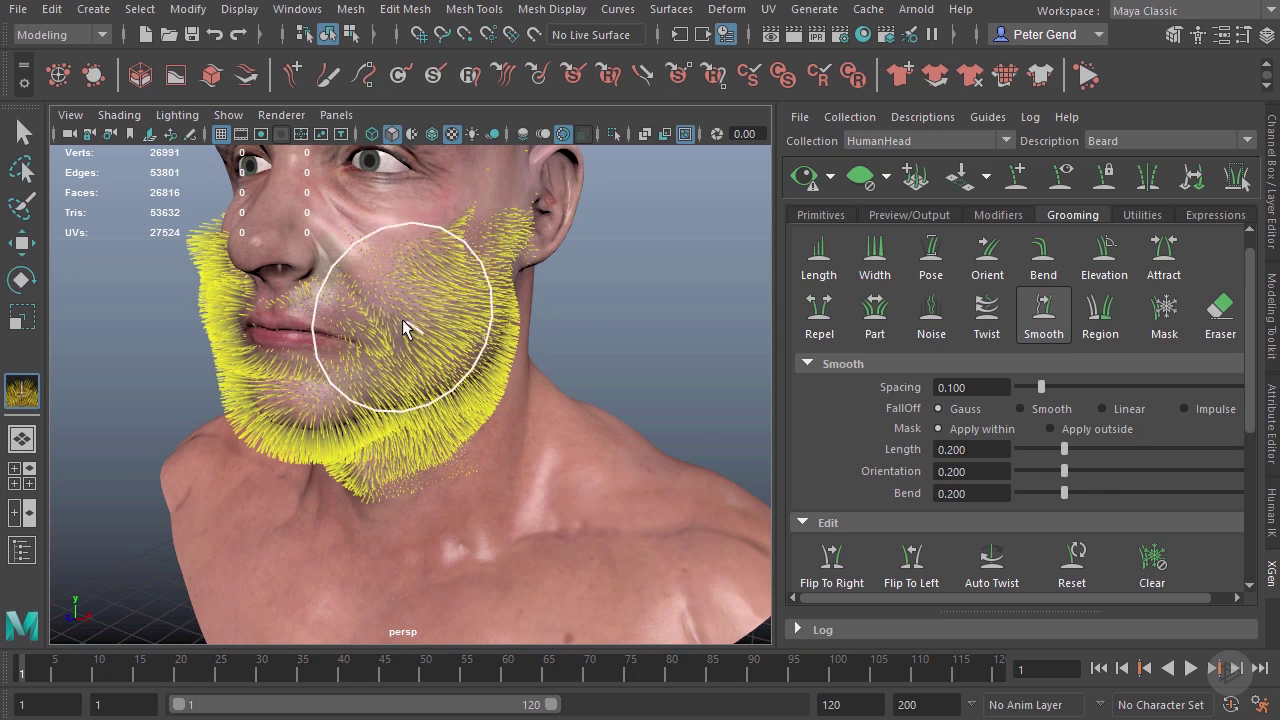
{"action": "mouse_move", "coordinate": [395, 340]}
{"action": "left_mouse_down"}
{"action": "mouse_move", "coordinate": [443, 337]}
{"action": "mouse_move", "coordinate": [449, 232]}
{"action": "mouse_move", "coordinate": [443, 268]}
{"action": "mouse_move", "coordinate": [437, 252]}
{"action": "mouse_move", "coordinate": [400, 272]}
{"action": "left_mouse_up"}
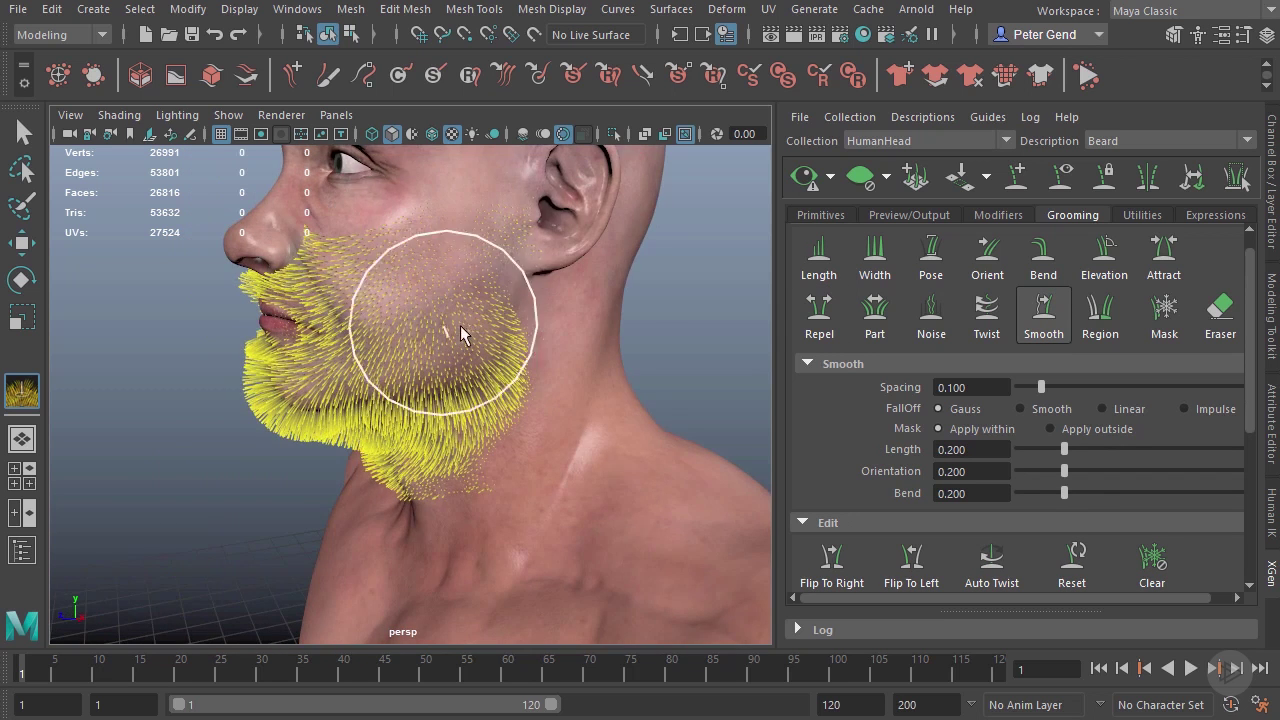
Smooth the hairs under the character's left jaw, on the neck and up toward the sideburn.
{"action": "left_click_drag", "start_coordinate": [441, 408], "coordinate": [494, 394], "text": "alt"}
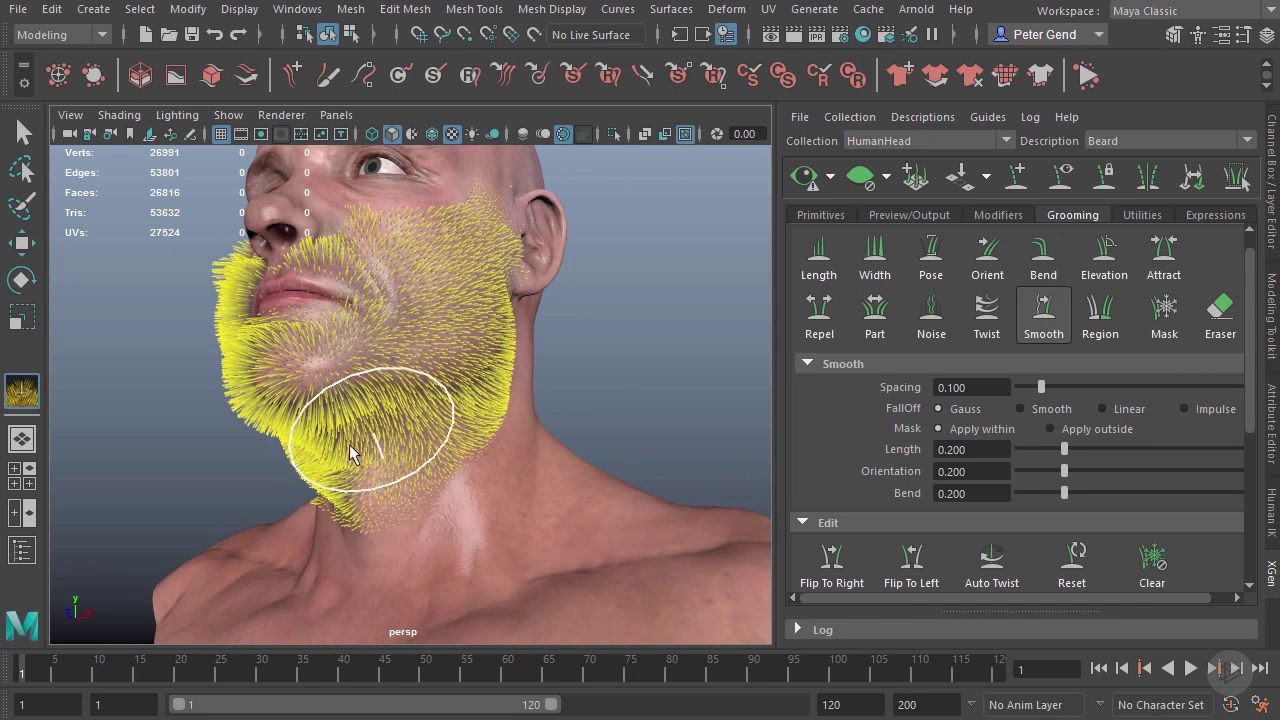
{"action": "mouse_move", "coordinate": [368, 471]}
{"action": "left_mouse_down"}
{"action": "mouse_move", "coordinate": [386, 429]}
{"action": "mouse_move", "coordinate": [334, 363]}
{"action": "mouse_move", "coordinate": [447, 371]}
{"action": "mouse_move", "coordinate": [464, 404]}
{"action": "mouse_move", "coordinate": [429, 457]}
{"action": "mouse_move", "coordinate": [492, 441]}
{"action": "mouse_move", "coordinate": [466, 391]}
{"action": "mouse_move", "coordinate": [497, 344]}
{"action": "mouse_move", "coordinate": [469, 366]}
{"action": "mouse_move", "coordinate": [642, 379]}
{"action": "mouse_move", "coordinate": [603, 397]}
{"action": "mouse_move", "coordinate": [474, 390]}
{"action": "left_mouse_up"}
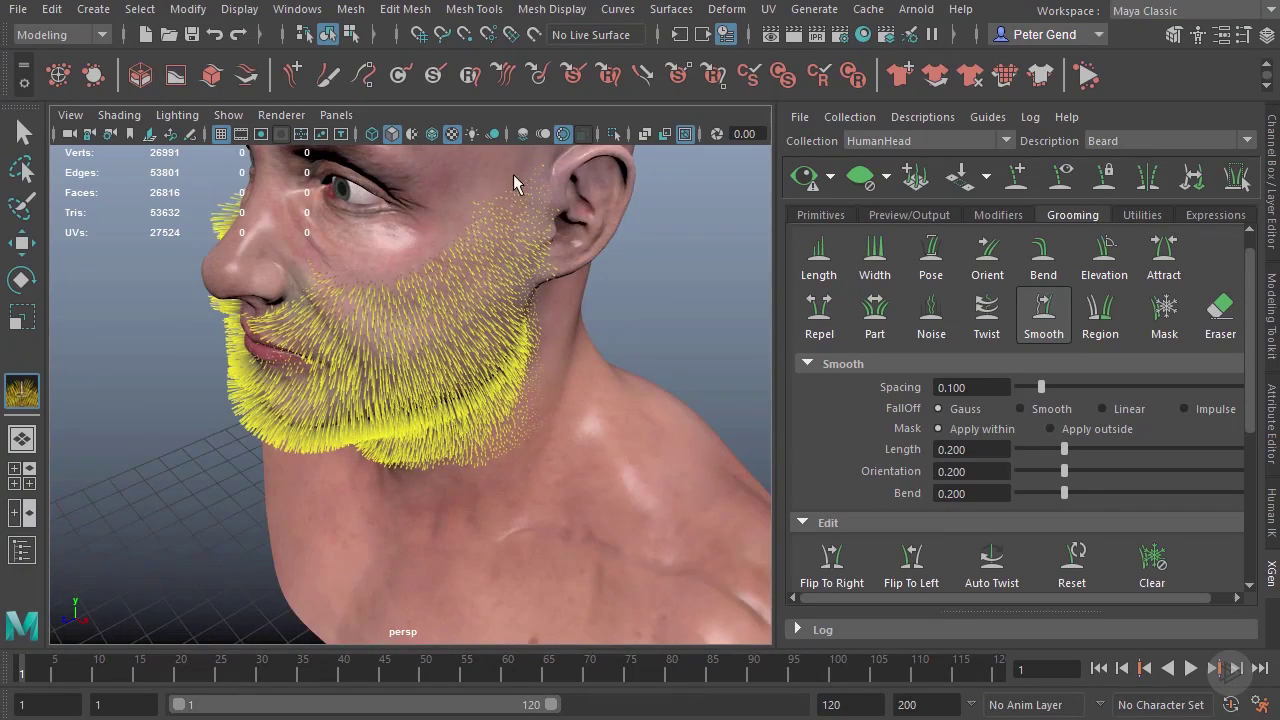
{"action": "mouse_move", "coordinate": [505, 188]}
{"action": "left_mouse_down", "text": "alt"}
{"action": "mouse_move", "coordinate": [380, 337]}
{"action": "mouse_move", "coordinate": [379, 310]}
{"action": "mouse_move", "coordinate": [412, 358]}
{"action": "mouse_move", "coordinate": [380, 400]}
{"action": "left_mouse_up", "text": "alt"}
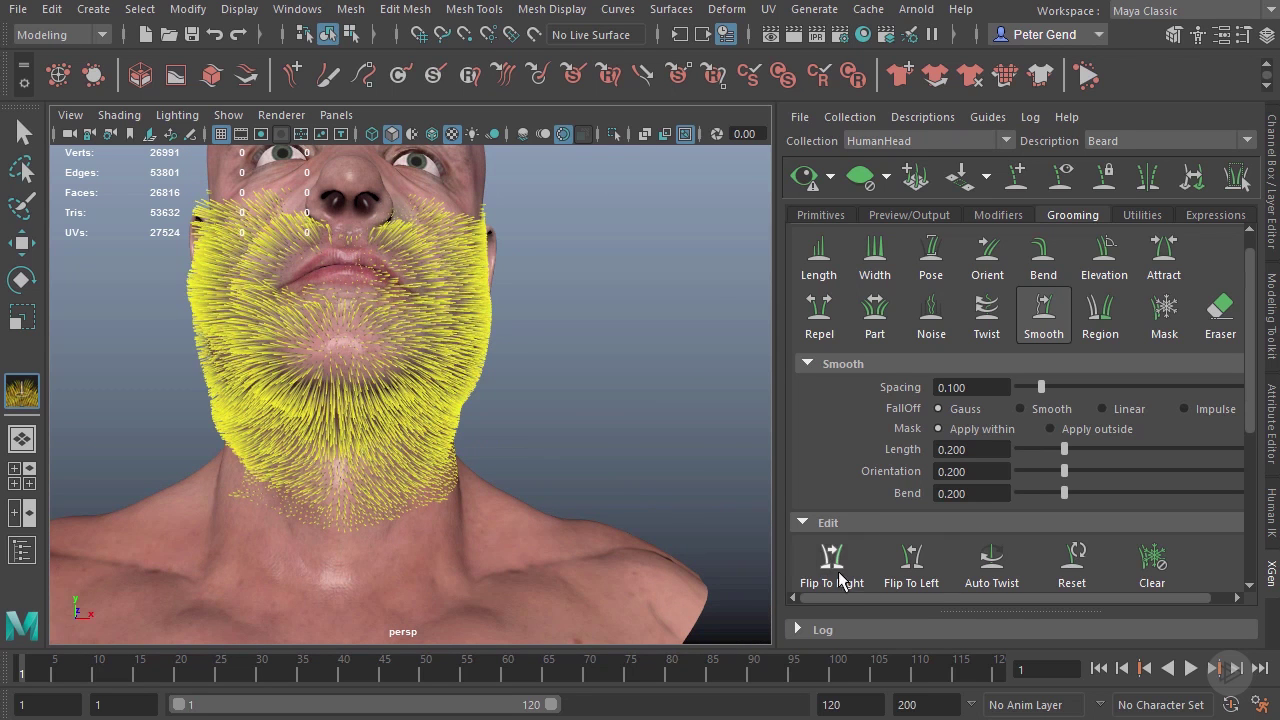
Shorten the hairs along the character's left upper cheek with a smaller Length brush at an increment of -0.020.
{"action": "left_click_drag", "start_coordinate": [443, 371], "coordinate": [601, 391], "text": "alt"}
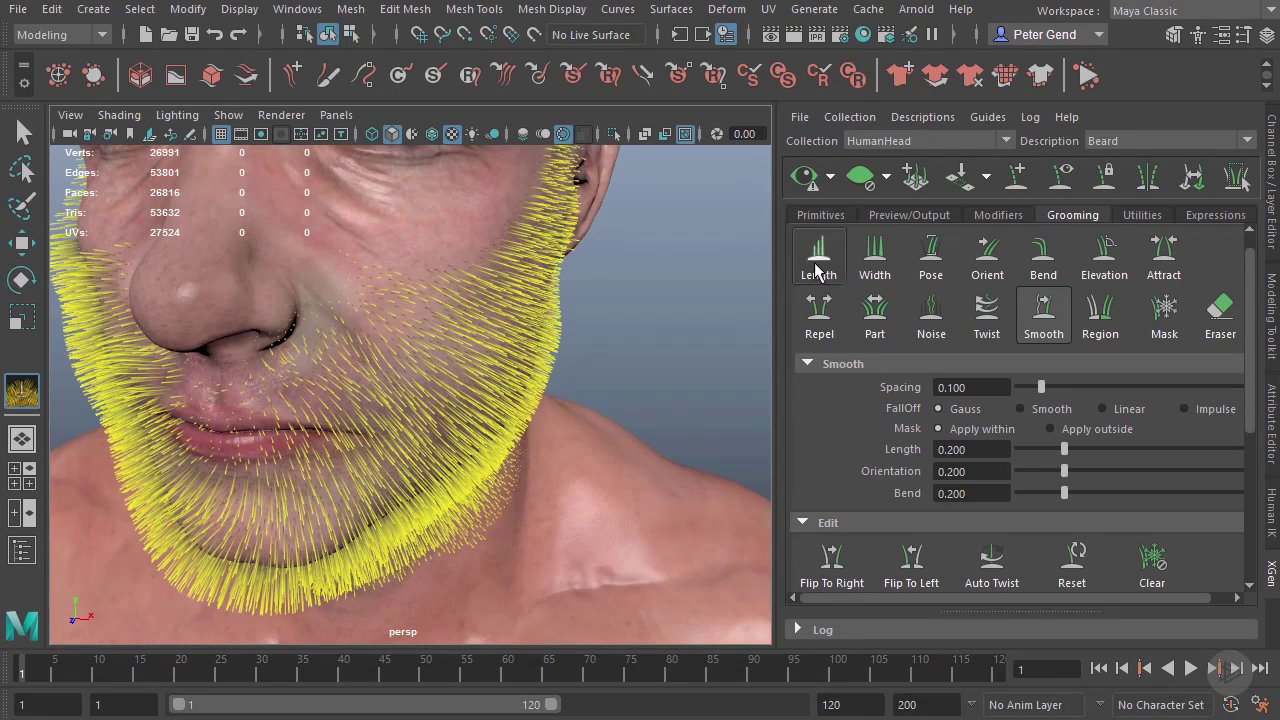
{"action": "left_click", "coordinate": [818, 260]}
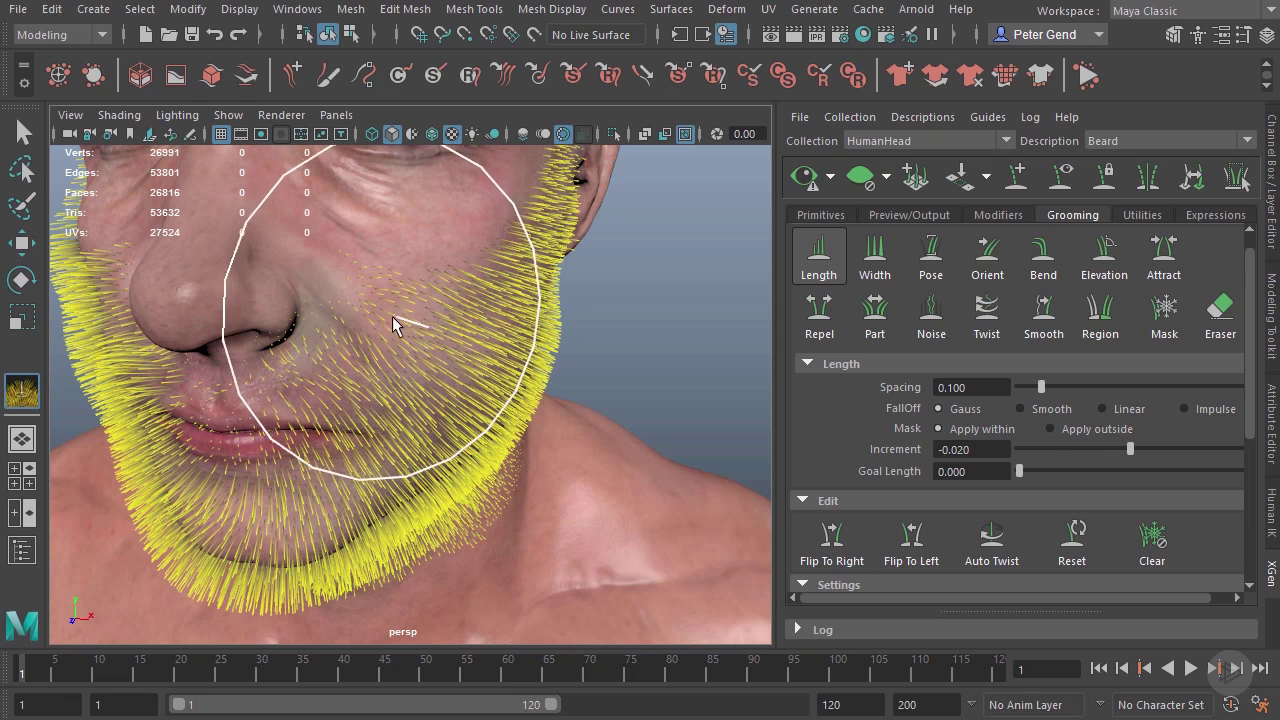
{"action": "key", "text": "b"}
{"action": "left_click_drag", "start_coordinate": [436, 309], "coordinate": [344, 311]}
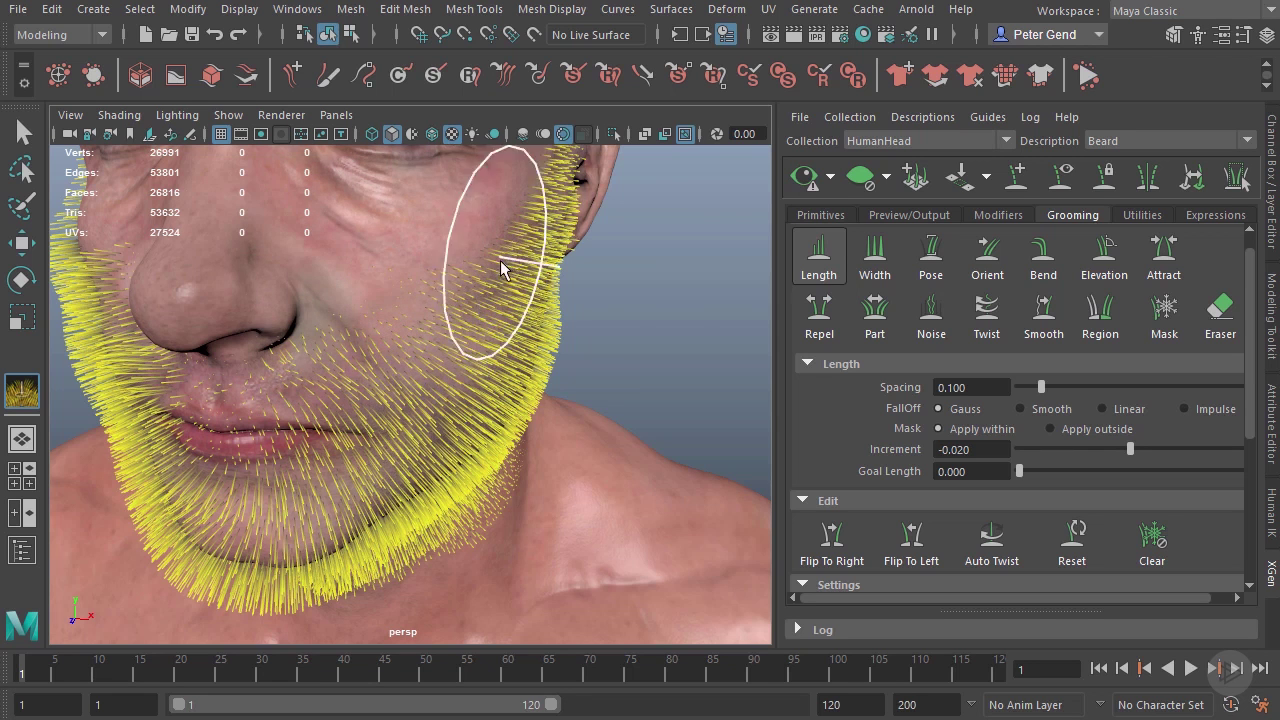
{"action": "mouse_move", "coordinate": [458, 252]}
{"action": "left_mouse_down", "text": "alt"}
{"action": "mouse_move", "coordinate": [440, 240]}
{"action": "mouse_move", "coordinate": [412, 276]}
{"action": "left_mouse_up", "text": "alt"}
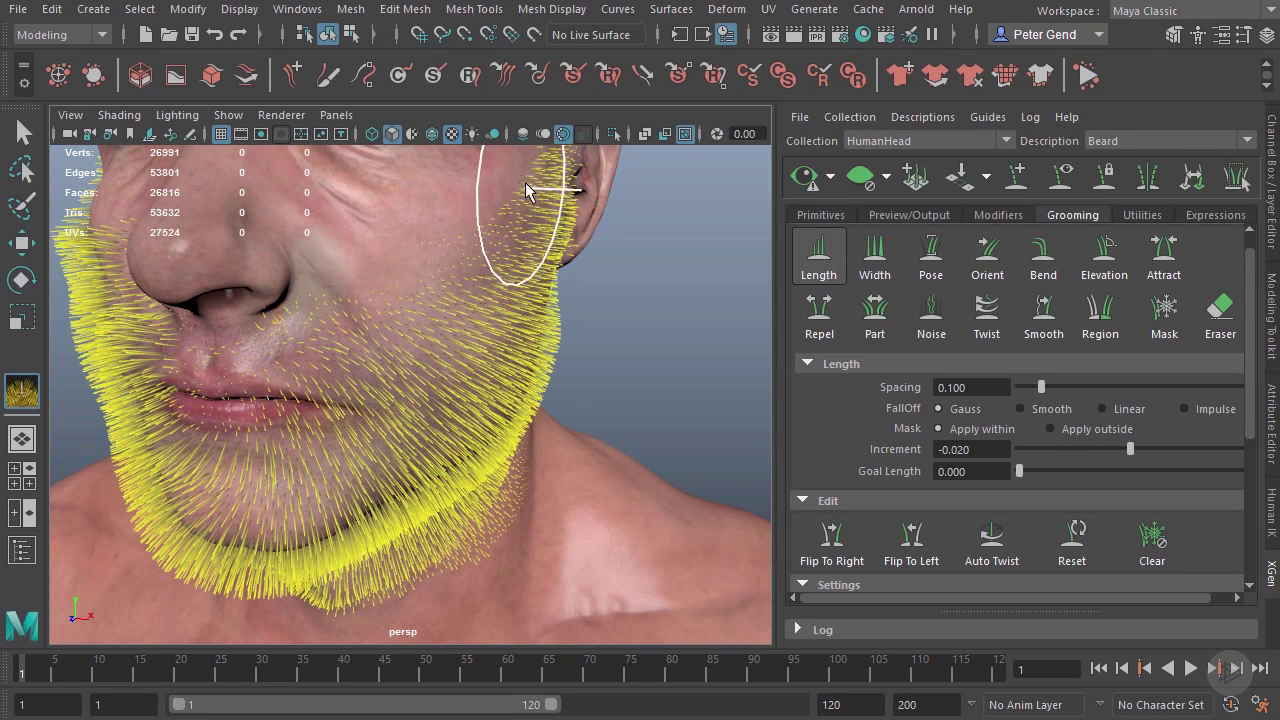
Lengthen the hairs above the upper lip with the Length brush at increment 0.020 and goal length 1.000, and mirror them with Flip To Right.
{"action": "mouse_move", "coordinate": [275, 324]}
{"action": "left_mouse_down", "text": "alt"}
{"action": "mouse_move", "coordinate": [309, 329]}
{"action": "mouse_move", "coordinate": [297, 425]}
{"action": "mouse_move", "coordinate": [285, 398]}
{"action": "left_mouse_up", "text": "alt"}
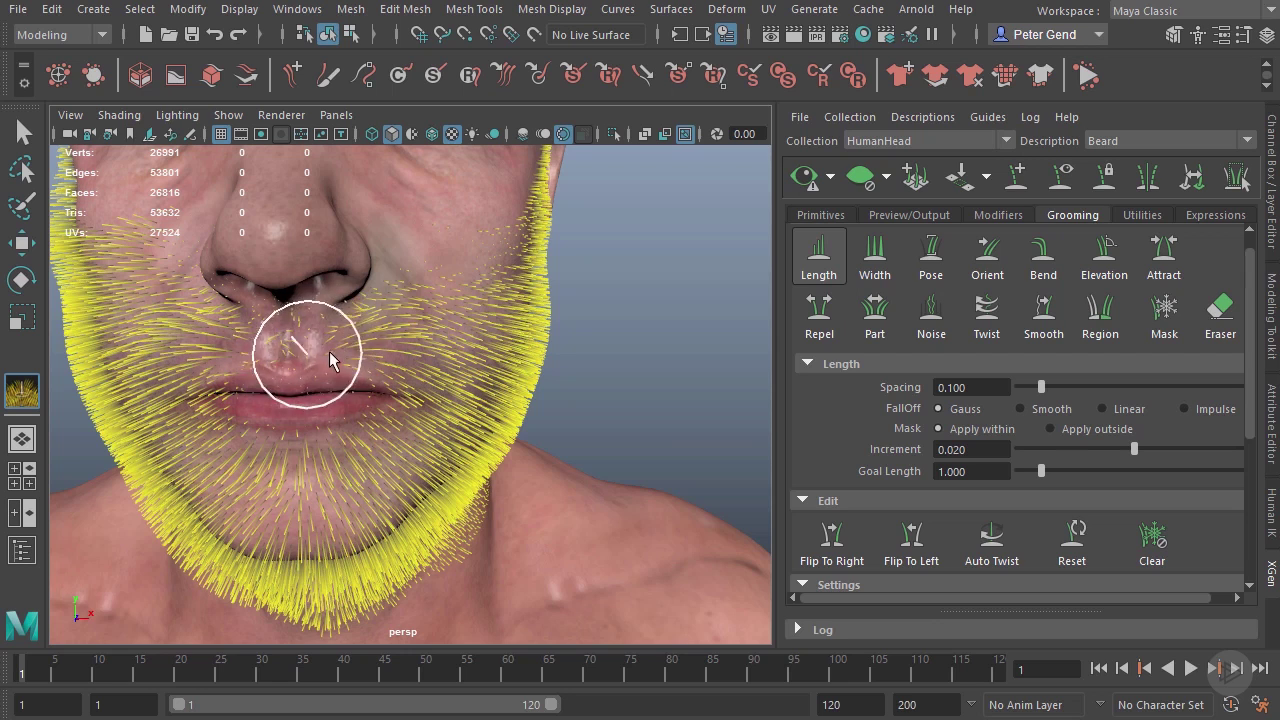
{"action": "left_click_drag", "start_coordinate": [319, 348], "coordinate": [345, 348], "text": "alt"}
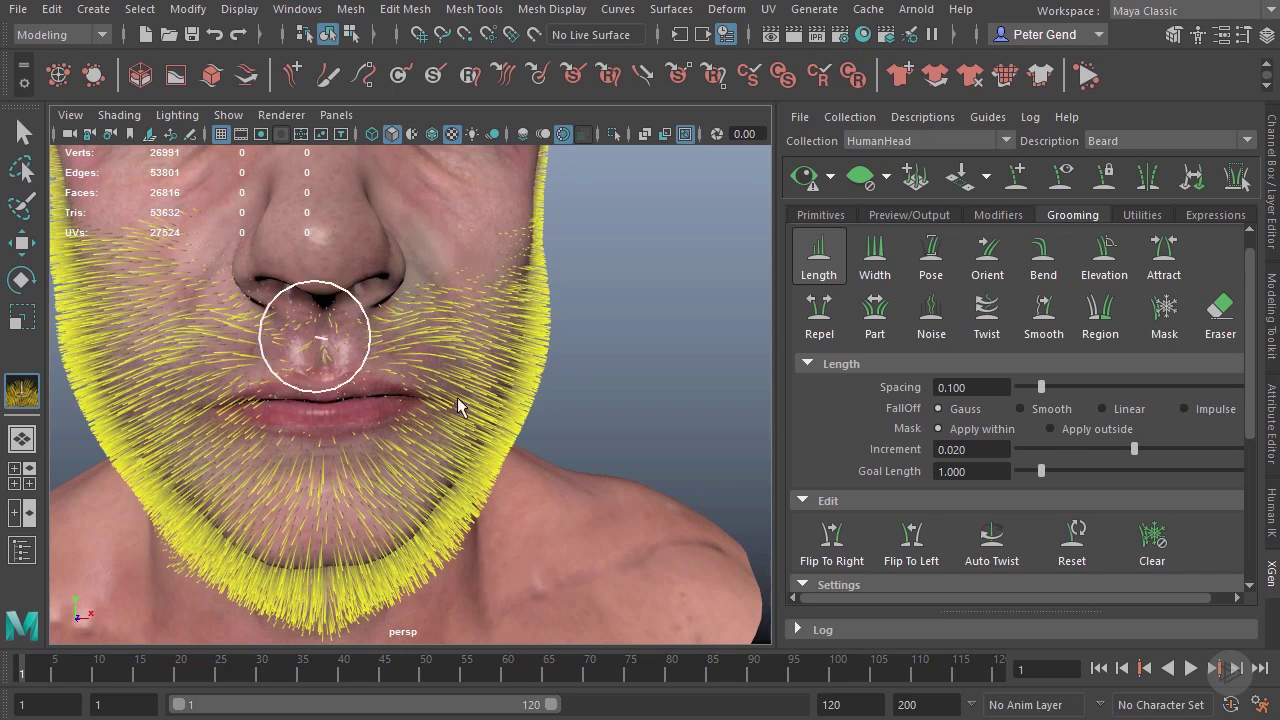
{"action": "right_click_drag", "start_coordinate": [506, 418], "coordinate": [428, 408], "text": "alt"}
{"action": "left_click_drag", "start_coordinate": [428, 408], "coordinate": [414, 380], "text": "alt"}
{"action": "left_click", "coordinate": [835, 549]}
{"action": "left_click_drag", "start_coordinate": [594, 336], "coordinate": [563, 349], "text": "alt"}
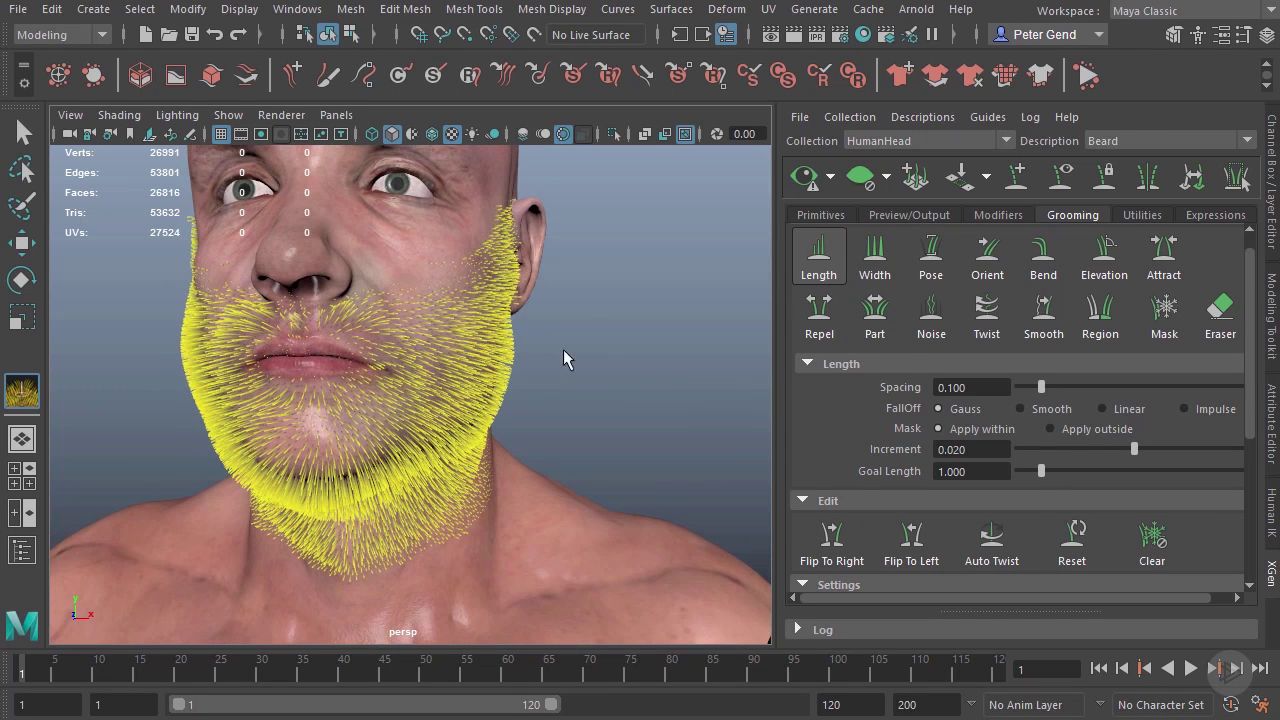
Comb the hairs on the character's left cheek, jaw and neck downward with the Pose brush, and mirror them with Flip To Right.
{"action": "left_click", "coordinate": [937, 265]}
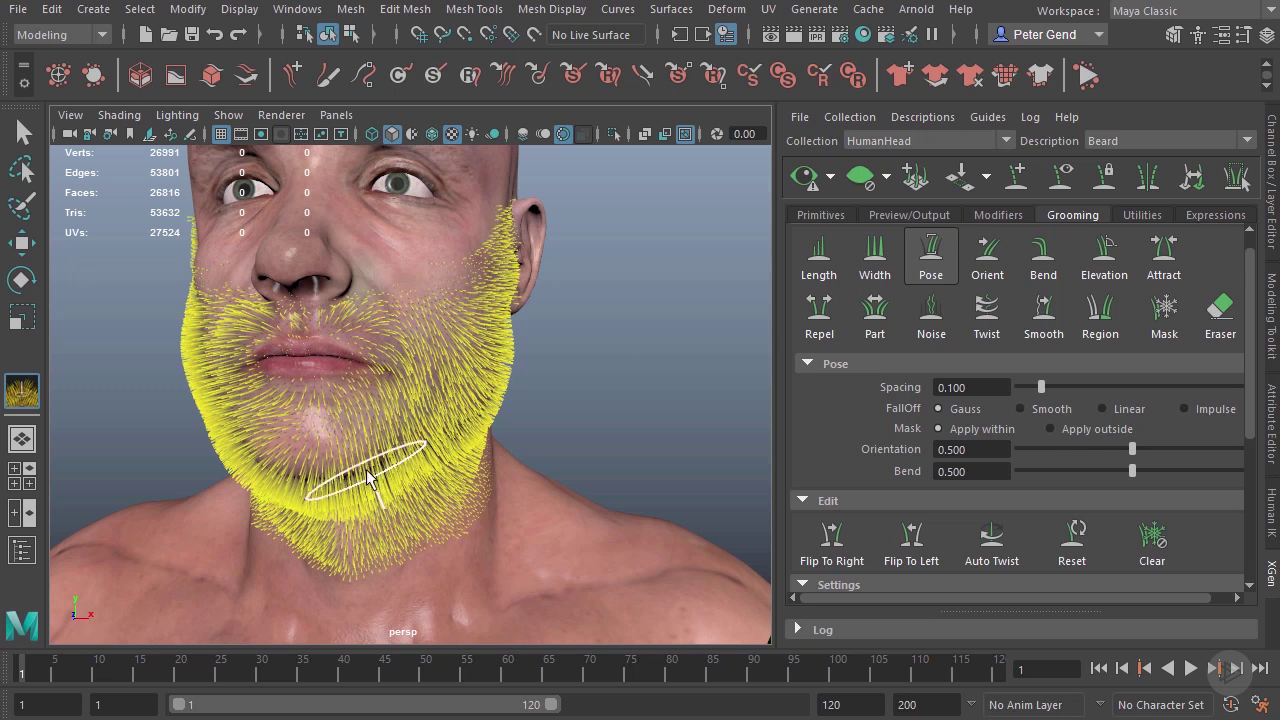
{"action": "left_click_drag", "start_coordinate": [303, 490], "coordinate": [409, 457], "text": "alt"}
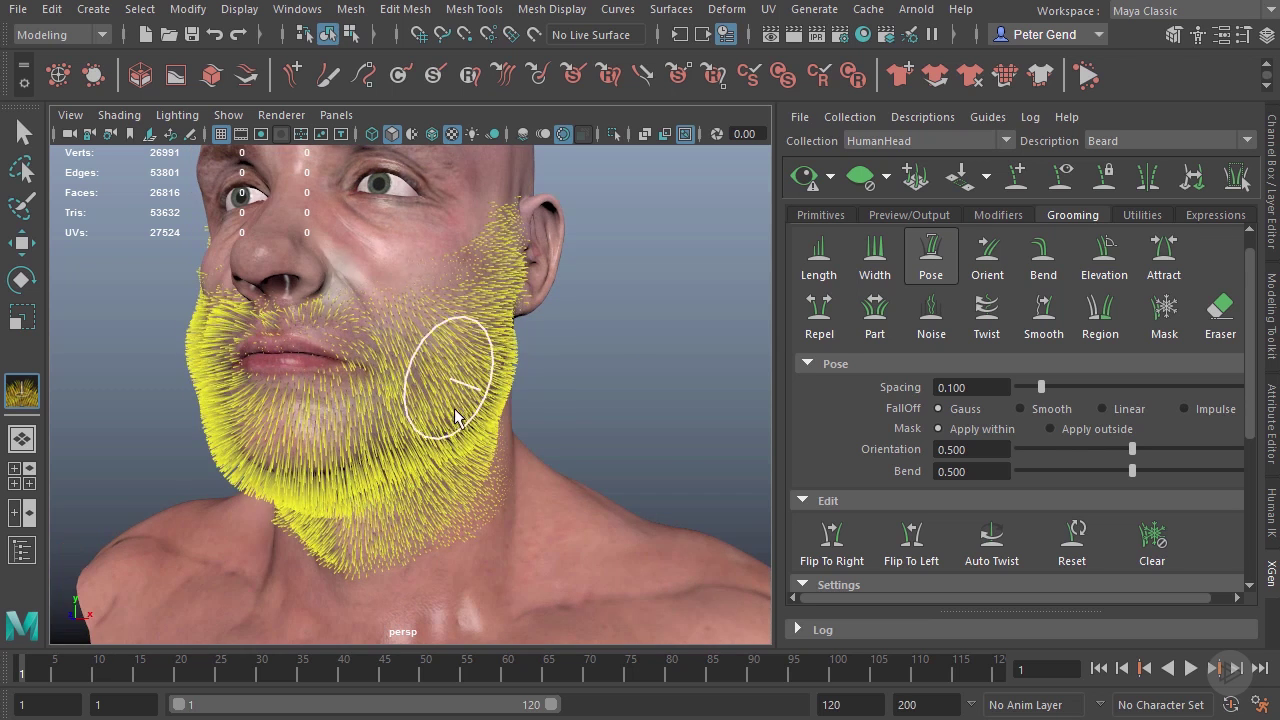
{"action": "left_click_drag", "start_coordinate": [457, 417], "coordinate": [443, 366], "text": "alt"}
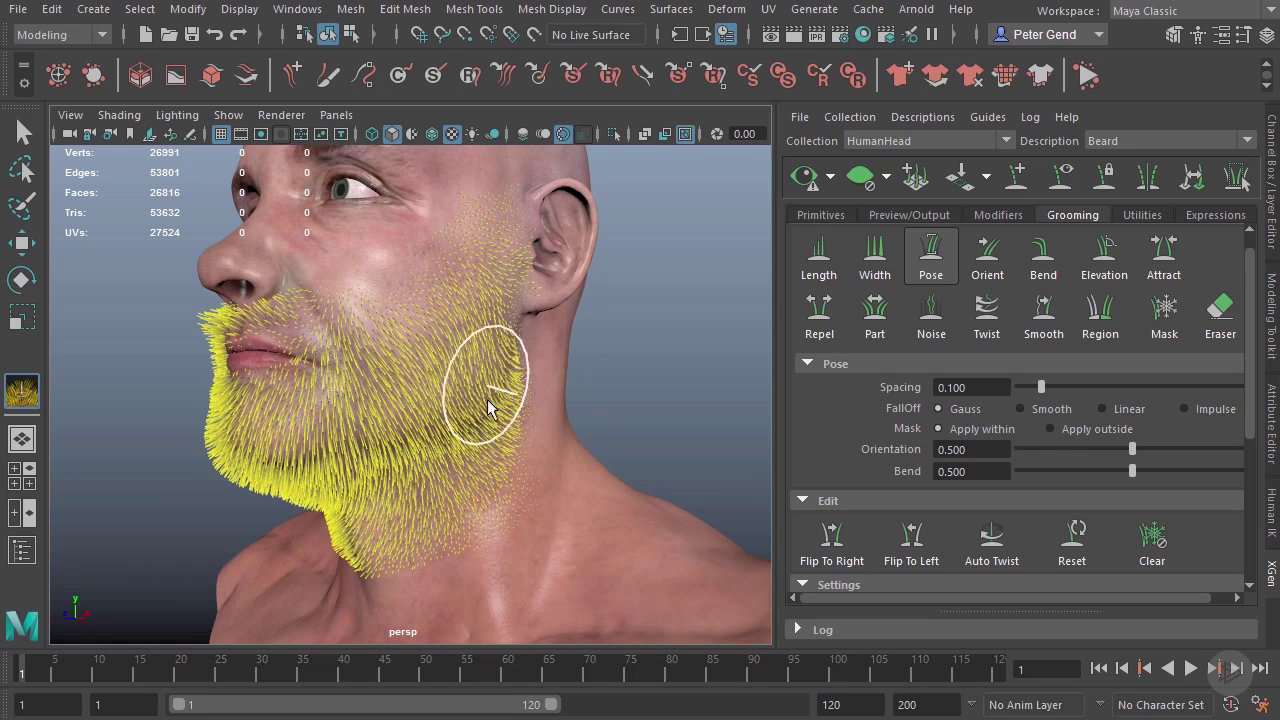
{"action": "left_click_drag", "start_coordinate": [491, 400], "coordinate": [480, 396], "text": "alt"}
{"action": "mouse_move", "coordinate": [434, 508]}
{"action": "left_mouse_down"}
{"action": "mouse_move", "coordinate": [357, 537]}
{"action": "mouse_move", "coordinate": [374, 566]}
{"action": "mouse_move", "coordinate": [423, 523]}
{"action": "mouse_move", "coordinate": [495, 495]}
{"action": "left_mouse_up"}
{"action": "mouse_move", "coordinate": [490, 440]}
{"action": "left_mouse_down", "text": "alt"}
{"action": "mouse_move", "coordinate": [495, 455]}
{"action": "mouse_move", "coordinate": [447, 407]}
{"action": "left_mouse_up", "text": "alt"}
{"action": "left_click", "coordinate": [841, 568]}
{"action": "left_click_drag", "start_coordinate": [460, 488], "coordinate": [616, 503], "text": "alt"}
Comb the moustache hairs and the hairs around the mouth downward with the Pose brush.
{"action": "scroll", "coordinate": [355, 443], "scroll_direction": "up", "scroll_amount": 2}
{"action": "mouse_move", "coordinate": [382, 272]}
{"action": "left_mouse_down"}
{"action": "mouse_move", "coordinate": [385, 316]}
{"action": "mouse_move", "coordinate": [423, 334]}
{"action": "left_mouse_up"}
{"action": "mouse_move", "coordinate": [440, 275]}
{"action": "left_mouse_down"}
{"action": "mouse_move", "coordinate": [451, 323]}
{"action": "mouse_move", "coordinate": [387, 312]}
{"action": "mouse_move", "coordinate": [342, 326]}
{"action": "left_mouse_up"}
{"action": "mouse_move", "coordinate": [337, 246]}
{"action": "left_mouse_down"}
{"action": "mouse_move", "coordinate": [344, 316]}
{"action": "mouse_move", "coordinate": [235, 357]}
{"action": "mouse_move", "coordinate": [373, 271]}
{"action": "mouse_move", "coordinate": [355, 285]}
{"action": "mouse_move", "coordinate": [378, 388]}
{"action": "mouse_move", "coordinate": [352, 356]}
{"action": "left_mouse_up"}
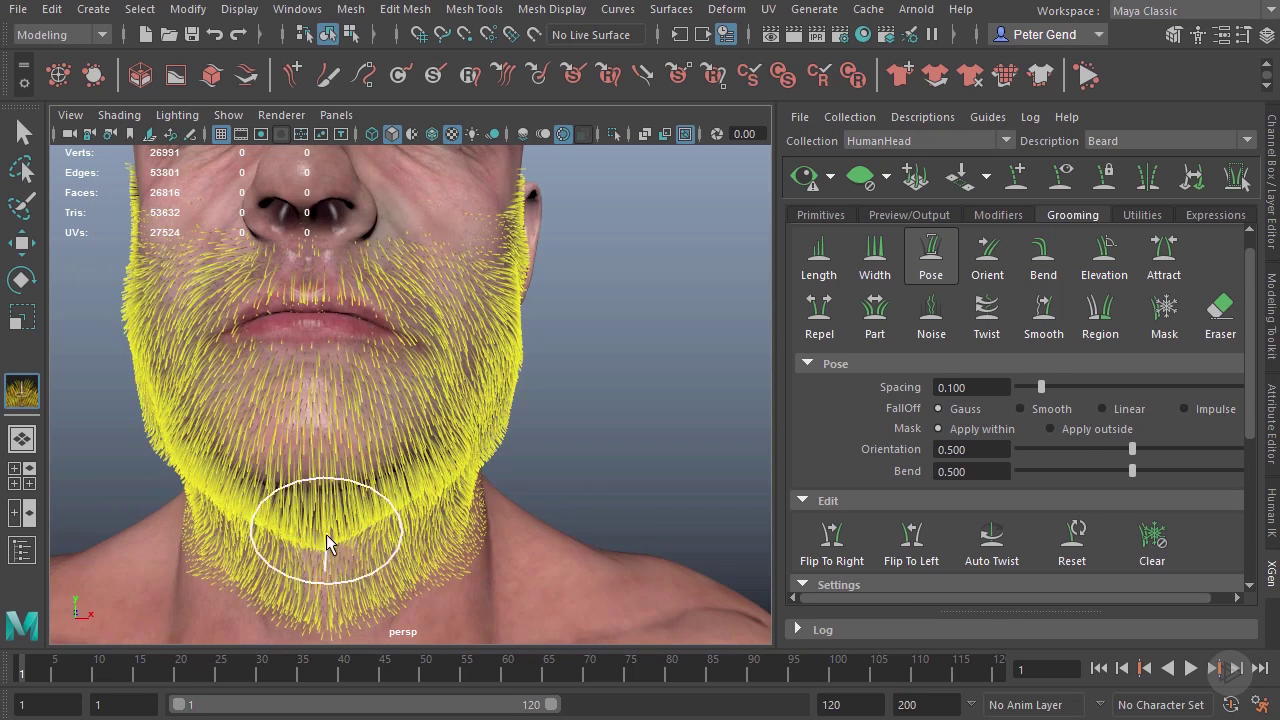
Comb the hairs on the chin, the character's left jaw and the upper neck with the Pose brush.
{"action": "right_click_drag", "start_coordinate": [340, 560], "coordinate": [287, 516], "text": "alt"}
{"action": "mouse_move", "coordinate": [418, 420]}
{"action": "left_mouse_down", "text": "alt"}
{"action": "mouse_move", "coordinate": [383, 400]}
{"action": "mouse_move", "coordinate": [407, 410]}
{"action": "mouse_move", "coordinate": [394, 386]}
{"action": "mouse_move", "coordinate": [320, 371]}
{"action": "left_mouse_up", "text": "alt"}
{"action": "left_click_drag", "start_coordinate": [466, 329], "coordinate": [440, 322], "text": "alt"}
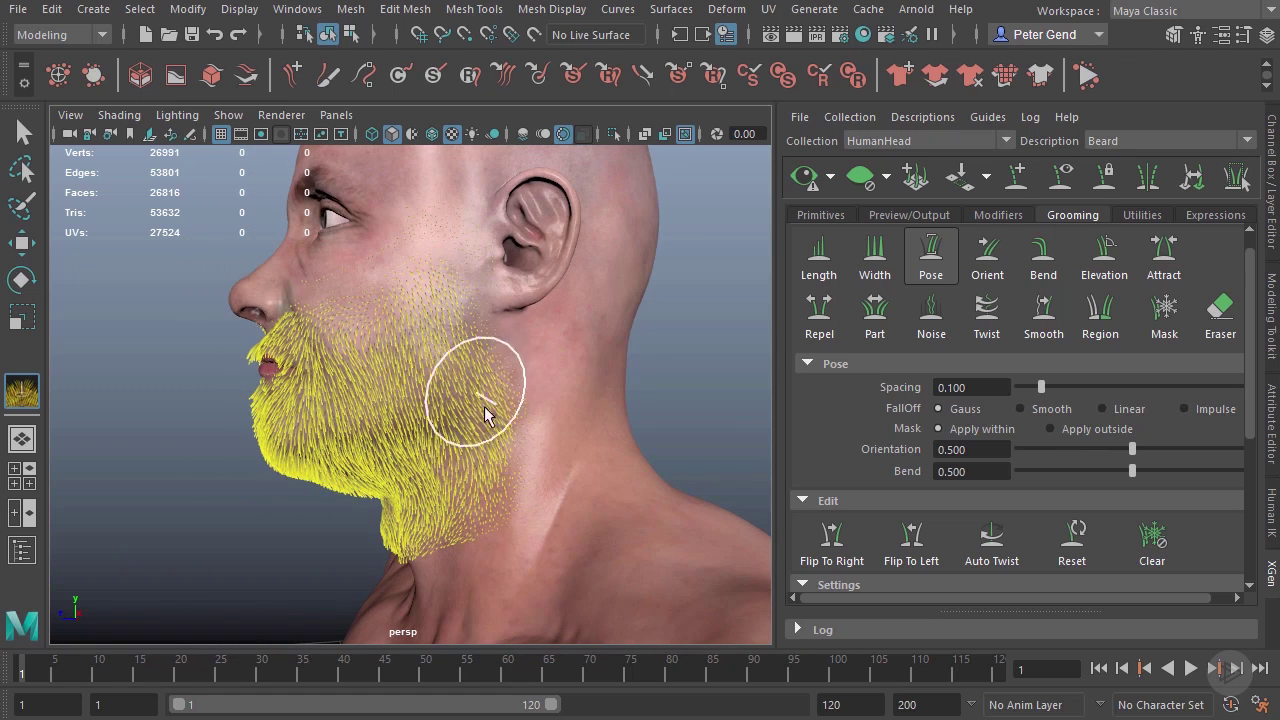
{"action": "mouse_move", "coordinate": [491, 514]}
{"action": "left_mouse_down", "text": "alt"}
{"action": "mouse_move", "coordinate": [552, 429]}
{"action": "mouse_move", "coordinate": [461, 400]}
{"action": "left_mouse_up", "text": "alt"}
{"action": "mouse_move", "coordinate": [400, 371]}
{"action": "left_mouse_down", "text": "alt"}
{"action": "mouse_move", "coordinate": [449, 420]}
{"action": "mouse_move", "coordinate": [386, 414]}
{"action": "left_mouse_up", "text": "alt"}
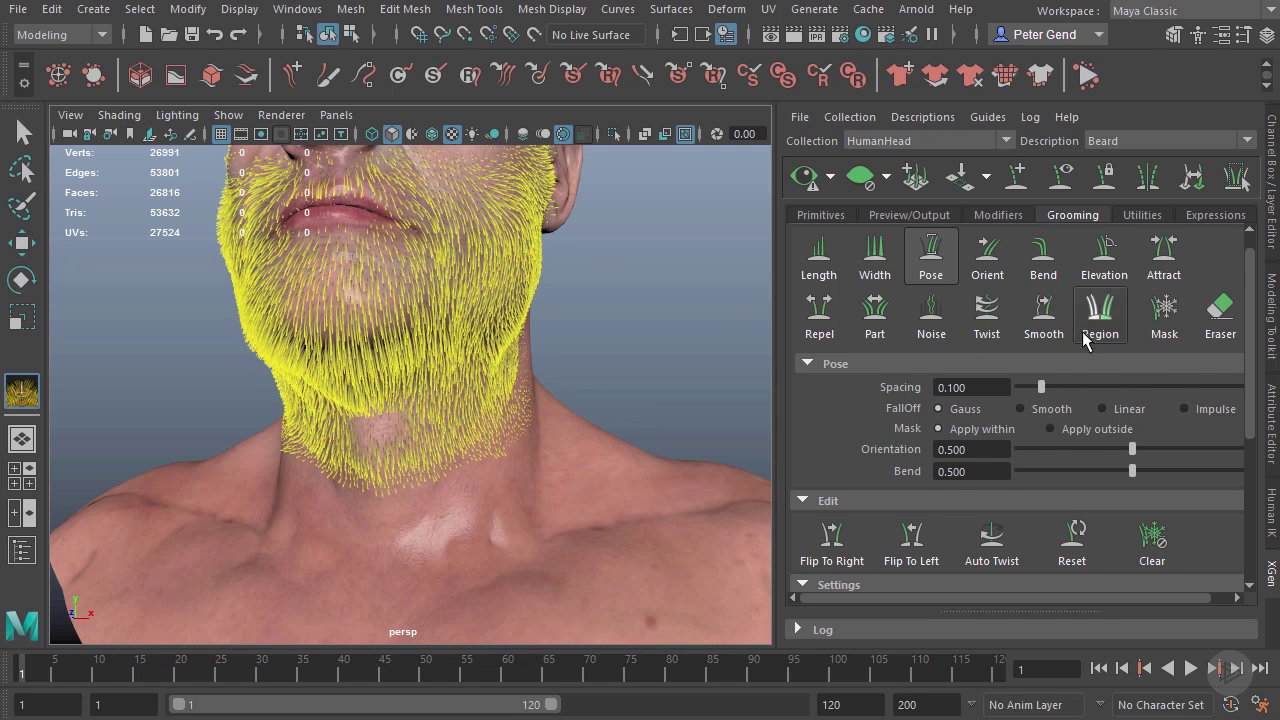
{"action": "mouse_move", "coordinate": [395, 424]}
{"action": "left_mouse_down"}
{"action": "mouse_move", "coordinate": [377, 427]}
{"action": "mouse_move", "coordinate": [381, 445]}
{"action": "mouse_move", "coordinate": [371, 429]}
{"action": "mouse_move", "coordinate": [397, 426]}
{"action": "left_mouse_up"}
Smooth the short hairs along the beard's edge on the character's left neck with the Smooth brush.
{"action": "left_click", "coordinate": [1104, 256]}
{"action": "right_click_drag", "start_coordinate": [436, 416], "coordinate": [442, 325], "text": "alt"}
{"action": "mouse_move", "coordinate": [442, 325]}
{"action": "left_mouse_down", "text": "alt"}
{"action": "mouse_move", "coordinate": [511, 334]}
{"action": "mouse_move", "coordinate": [386, 347]}
{"action": "left_mouse_up", "text": "alt"}
{"action": "scroll", "coordinate": [609, 346], "scroll_direction": "up", "scroll_amount": 5}
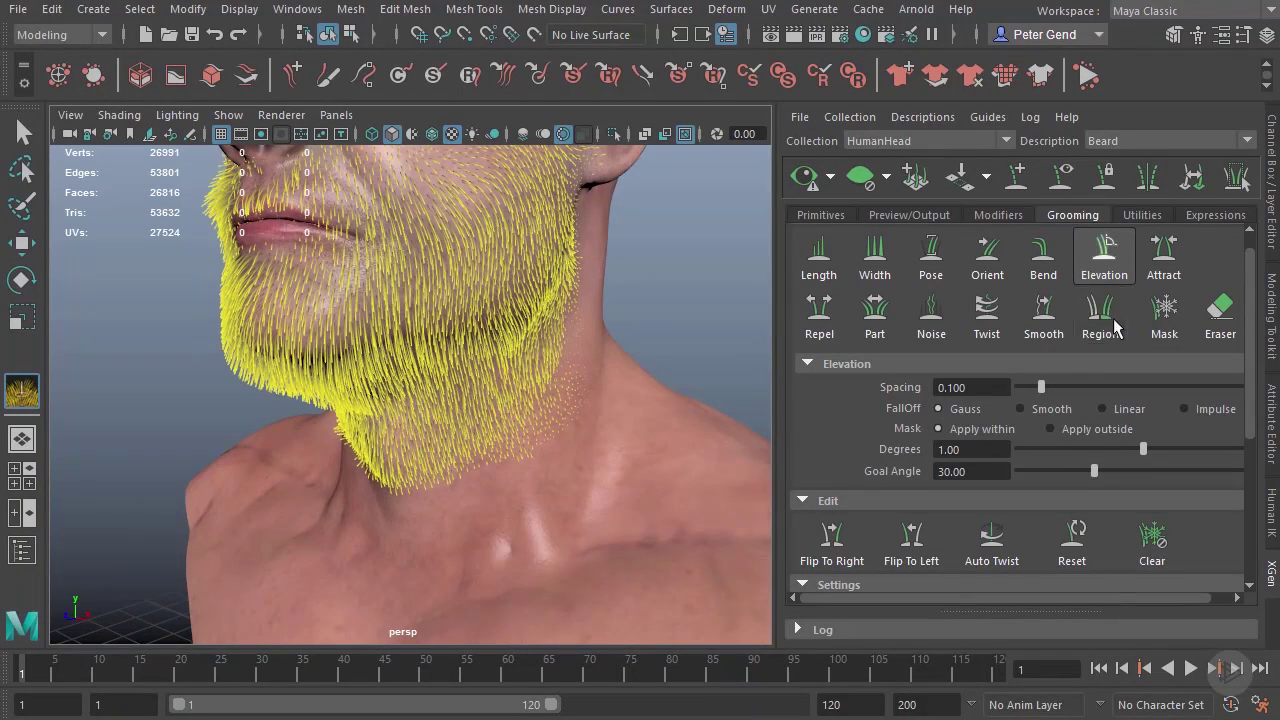
{"action": "left_click", "coordinate": [1045, 330]}
{"action": "left_click_drag", "start_coordinate": [540, 480], "coordinate": [514, 485], "text": "alt"}
{"action": "right_click_drag", "start_coordinate": [514, 485], "coordinate": [622, 462], "text": "alt"}
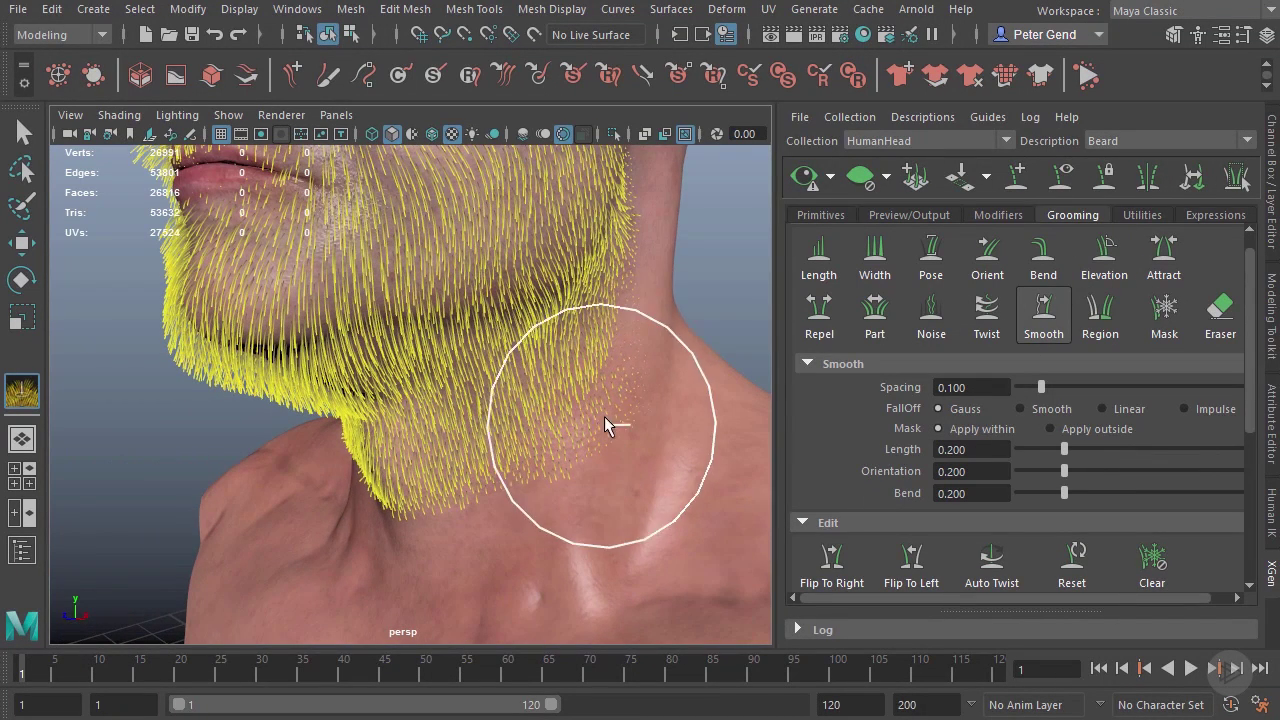
{"action": "mouse_move", "coordinate": [613, 360]}
{"action": "left_mouse_down"}
{"action": "mouse_move", "coordinate": [623, 280]}
{"action": "mouse_move", "coordinate": [591, 400]}
{"action": "mouse_move", "coordinate": [490, 508]}
{"action": "left_mouse_up"}
Check the groomed beard from several angles and switch to the Elevation brush.
{"action": "left_click", "coordinate": [818, 255]}
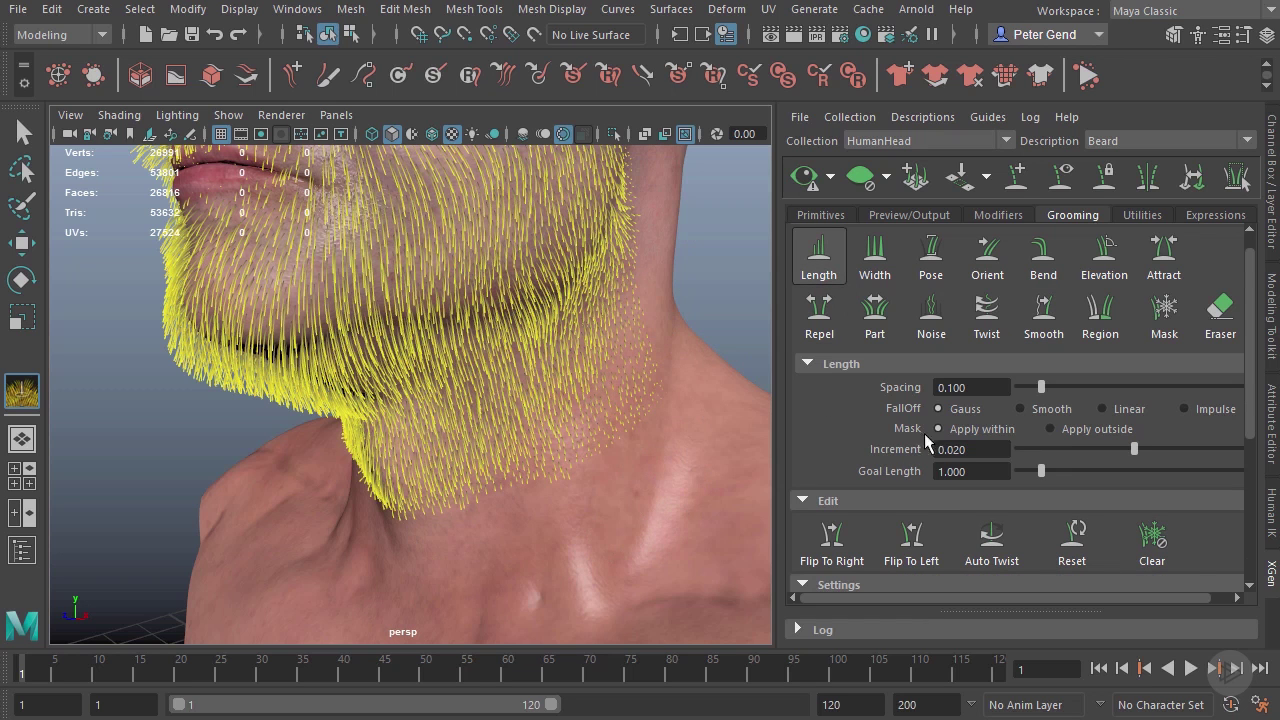
{"action": "scroll", "coordinate": [480, 320], "scroll_direction": "down", "scroll_amount": 3}
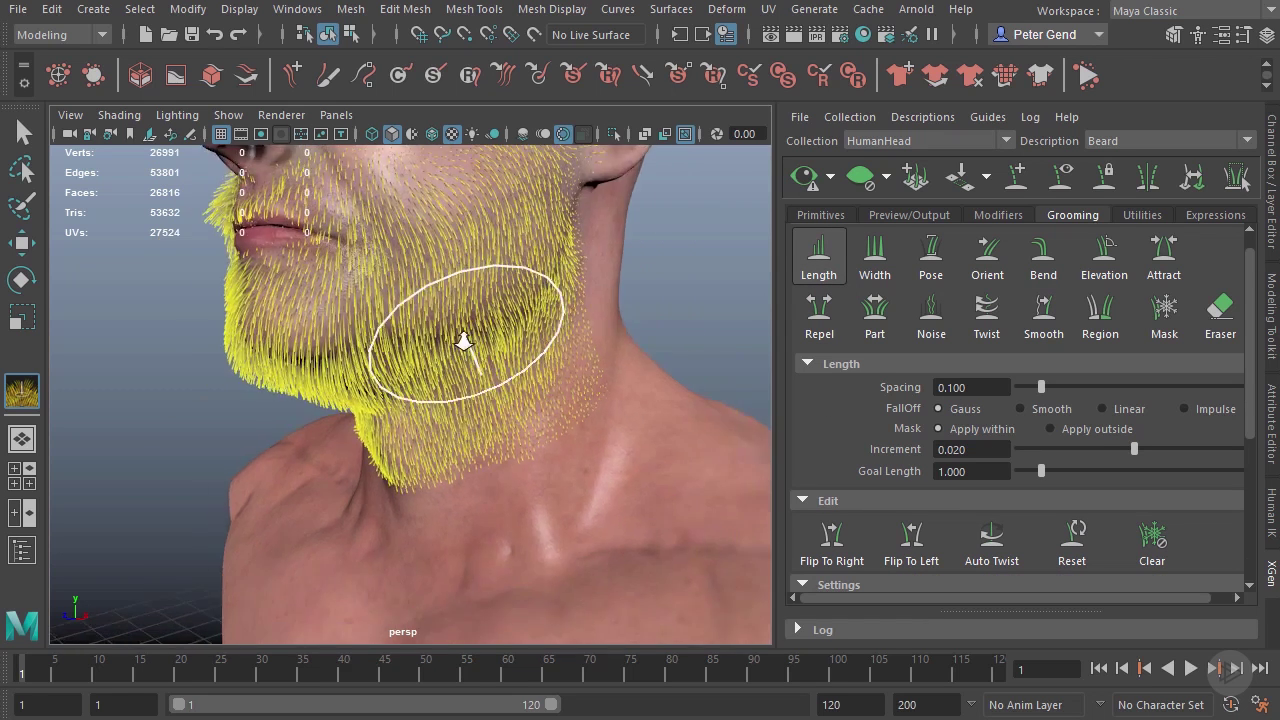
{"action": "mouse_move", "coordinate": [463, 294]}
{"action": "left_mouse_down", "text": "alt"}
{"action": "mouse_move", "coordinate": [566, 357]}
{"action": "mouse_move", "coordinate": [543, 443]}
{"action": "mouse_move", "coordinate": [558, 456]}
{"action": "mouse_move", "coordinate": [520, 400]}
{"action": "mouse_move", "coordinate": [500, 400]}
{"action": "mouse_move", "coordinate": [580, 314]}
{"action": "mouse_move", "coordinate": [540, 401]}
{"action": "mouse_move", "coordinate": [671, 342]}
{"action": "left_mouse_up", "text": "alt"}
{"action": "left_click_drag", "start_coordinate": [650, 400], "coordinate": [544, 408], "text": "alt"}
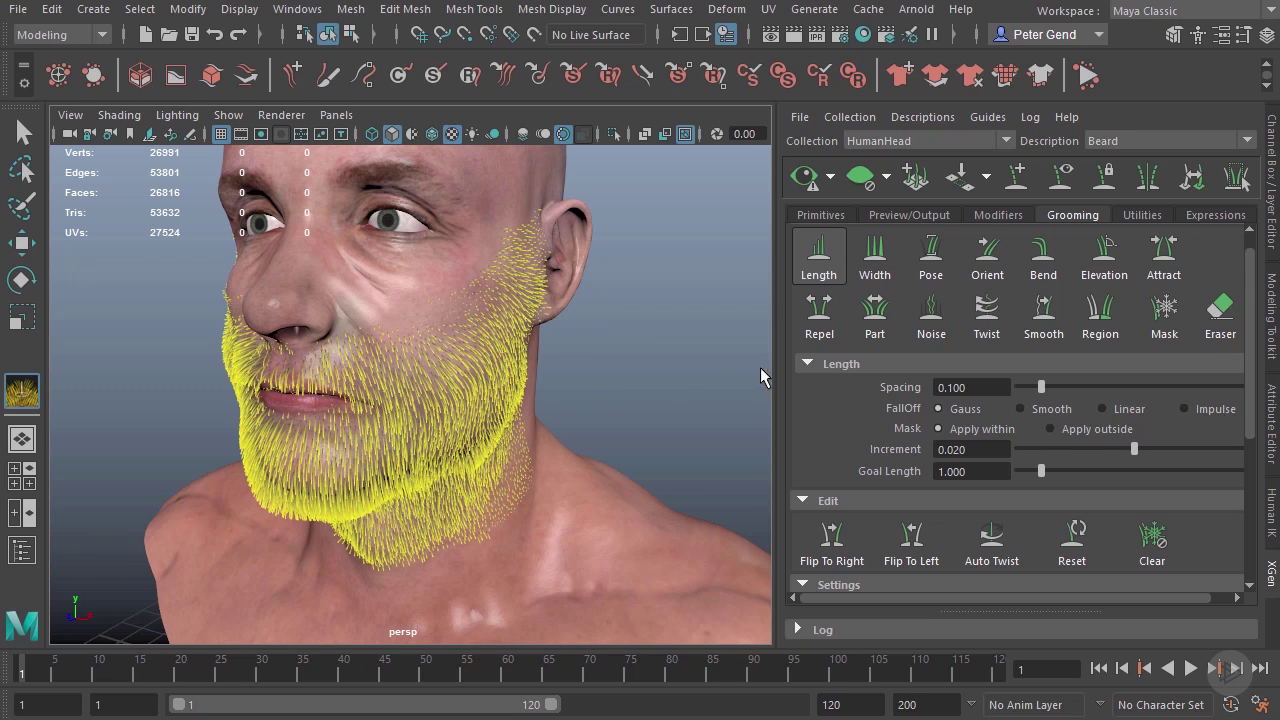
{"action": "left_click", "coordinate": [933, 262]}
{"action": "left_click", "coordinate": [1106, 258]}
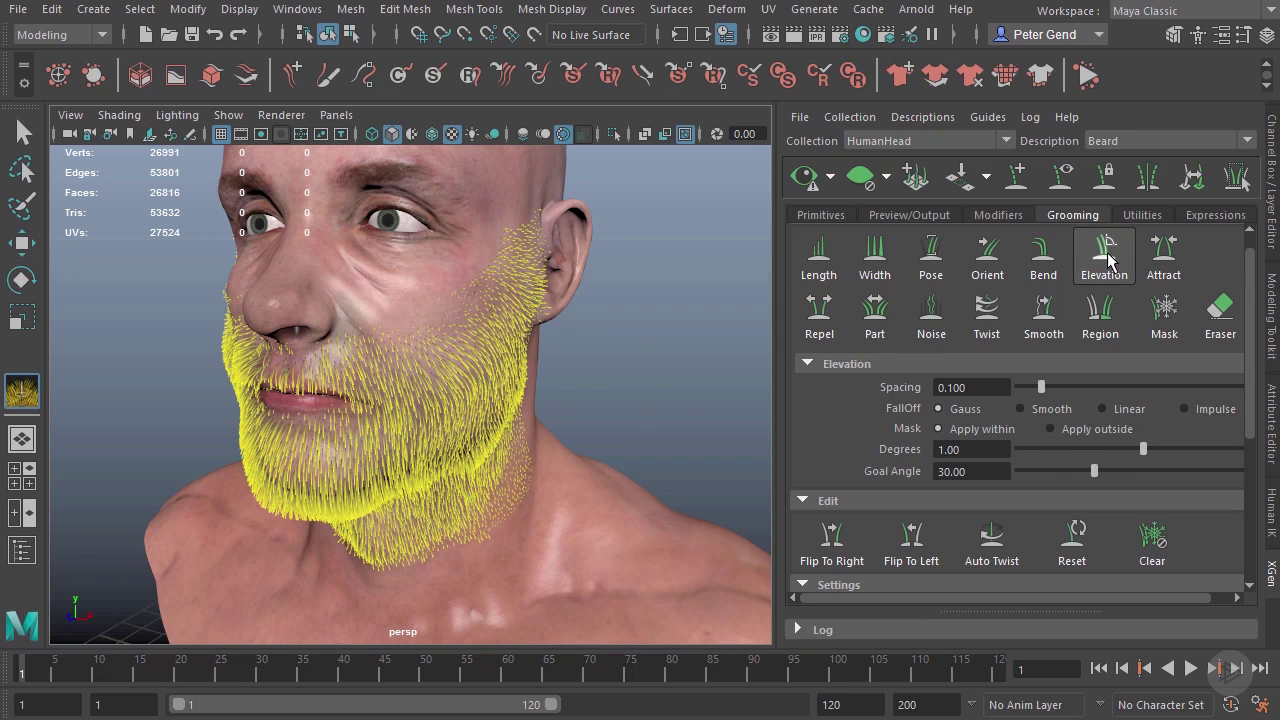